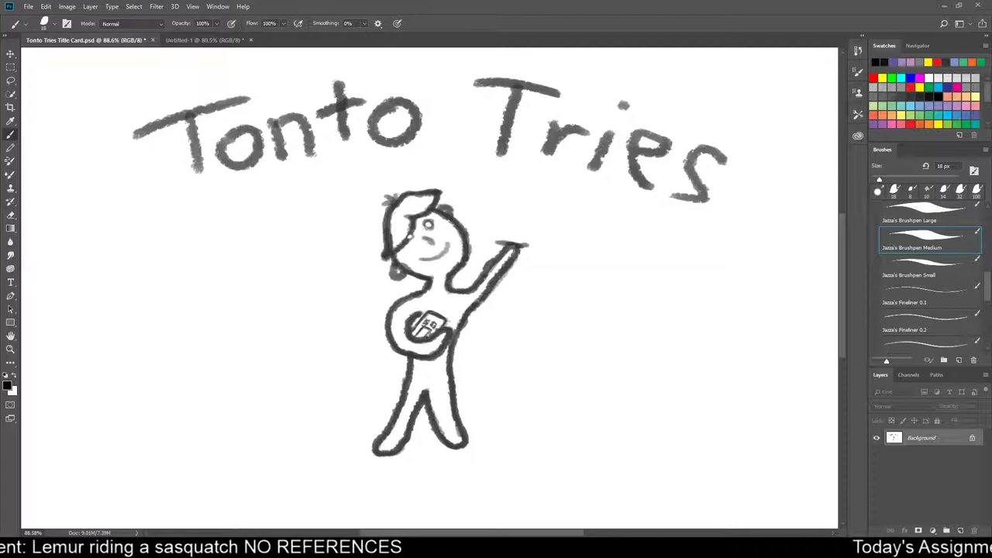
# - Switch to the blank Untitled-1 document and draw the sasquatch's head outline and long upper arm in black
pyautogui.click(221, 40)
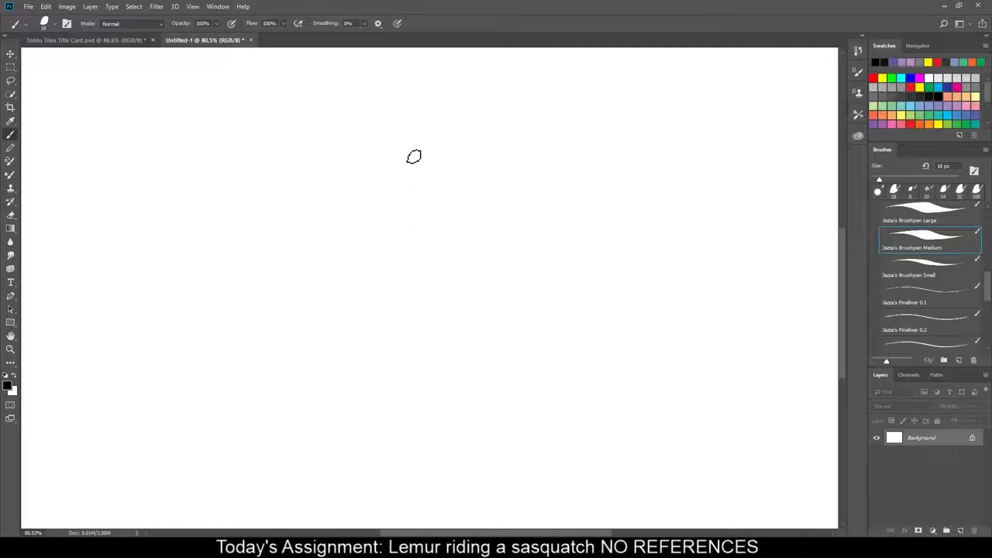
pyautogui.moveTo(409, 155)
pyautogui.mouseDown()
pyautogui.moveTo(445, 106)
pyautogui.moveTo(482, 121)
pyautogui.moveTo(484, 179)
pyautogui.moveTo(451, 185)
pyautogui.mouseUp()
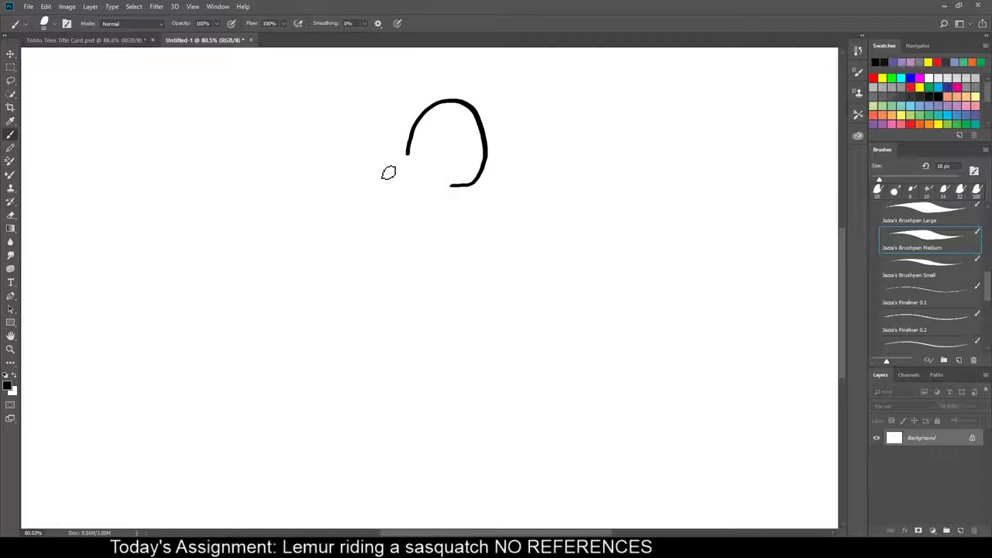
pyautogui.moveTo(380, 175)
pyautogui.mouseDown()
pyautogui.moveTo(393, 166)
pyautogui.moveTo(443, 200)
pyautogui.moveTo(445, 251)
pyautogui.mouseUp()
pyautogui.moveTo(440, 217)
pyautogui.mouseDown()
pyautogui.moveTo(452, 249)
pyautogui.moveTo(439, 299)
pyautogui.mouseUp()
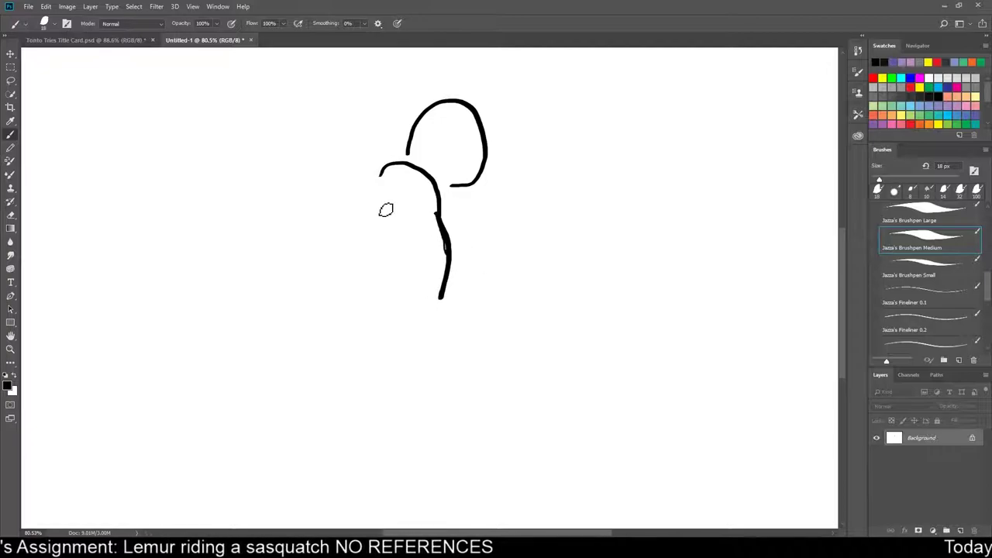
pyautogui.moveTo(380, 177); pyautogui.dragTo(380, 297)
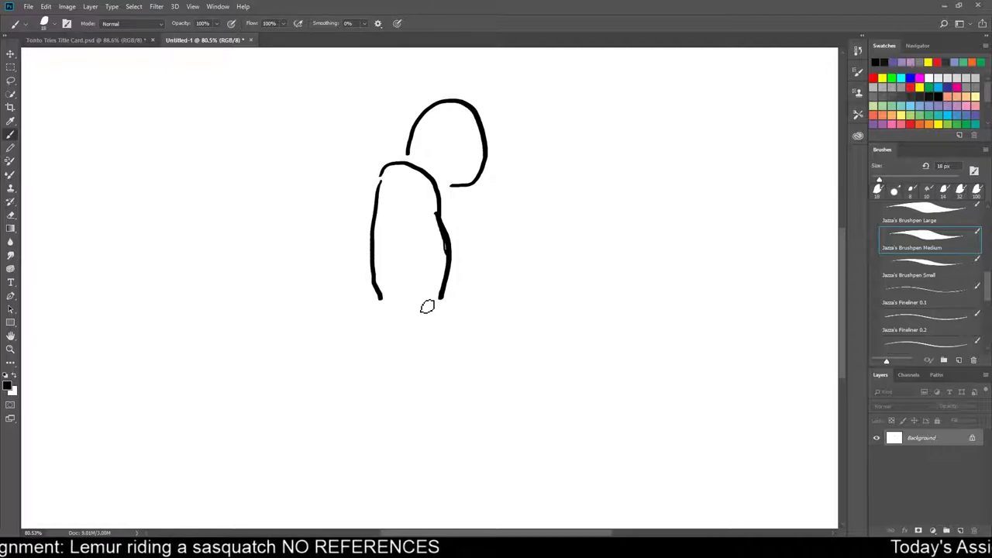
# - Draw the sasquatch's forearm extending forward from the elbow, ending in a small open hand
pyautogui.moveTo(447, 278)
pyautogui.mouseDown()
pyautogui.moveTo(468, 273)
pyautogui.moveTo(528, 293)
pyautogui.mouseUp()
pyautogui.moveTo(383, 302)
pyautogui.mouseDown()
pyautogui.moveTo(389, 321)
pyautogui.moveTo(442, 337)
pyautogui.moveTo(507, 319)
pyautogui.moveTo(519, 304)
pyautogui.mouseUp()
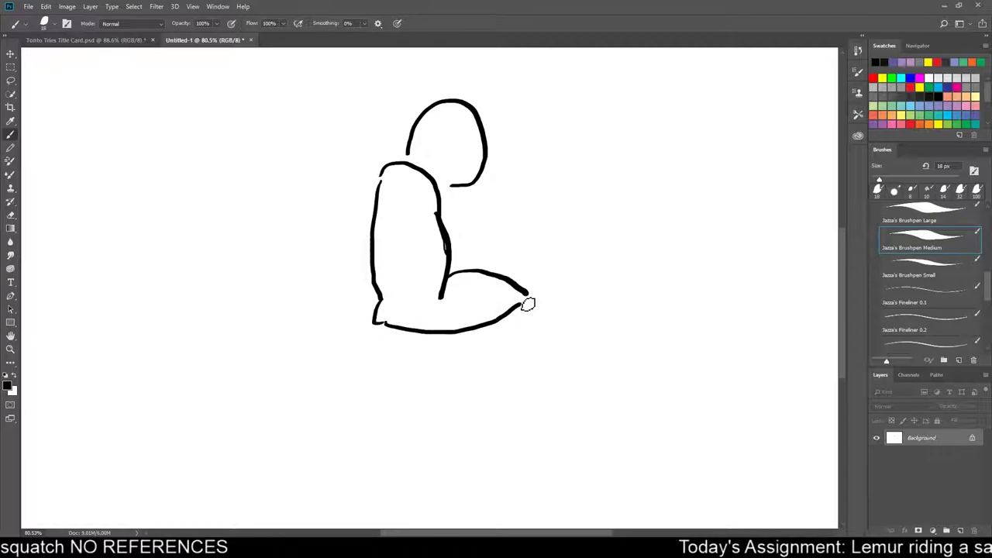
pyautogui.moveTo(520, 304)
pyautogui.mouseDown()
pyautogui.moveTo(539, 275)
pyautogui.moveTo(536, 289)
pyautogui.moveTo(552, 282)
pyautogui.moveTo(552, 297)
pyautogui.moveTo(562, 295)
pyautogui.moveTo(560, 304)
pyautogui.moveTo(514, 312)
pyautogui.mouseUp()
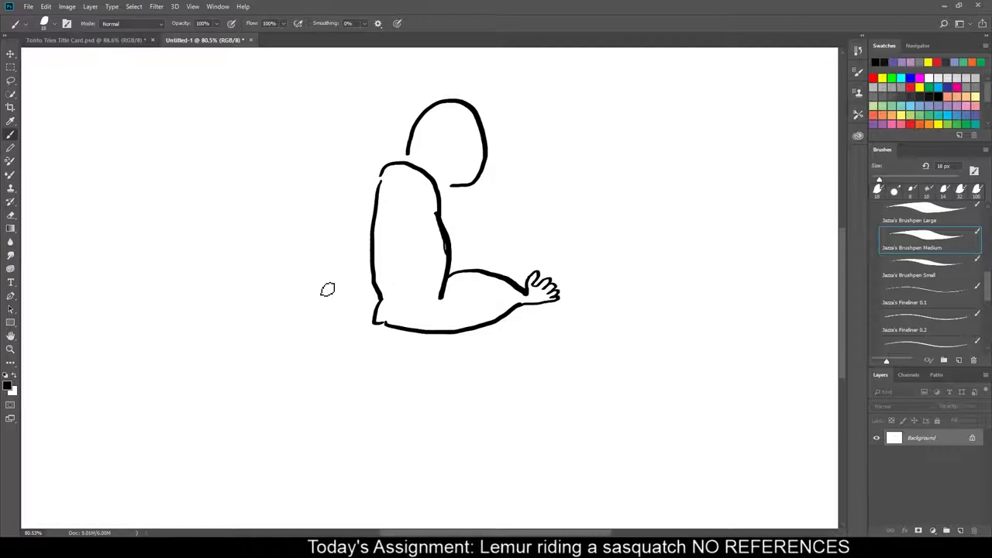
# - Draw the chest, belly and upper line of the front leg, and erase the belly line's overshoot below the leg
pyautogui.moveTo(466, 195)
pyautogui.mouseDown()
pyautogui.moveTo(488, 222)
pyautogui.moveTo(486, 269)
pyautogui.mouseUp()
pyautogui.moveTo(457, 338)
pyautogui.mouseDown()
pyautogui.moveTo(439, 390)
pyautogui.moveTo(449, 411)
pyautogui.mouseUp()
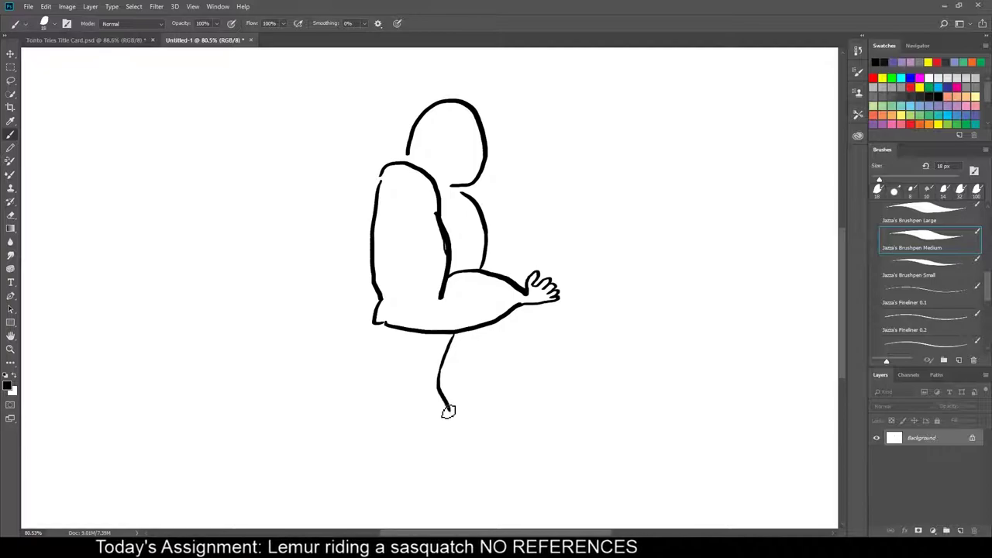
pyautogui.moveTo(440, 378); pyautogui.dragTo(541, 387)
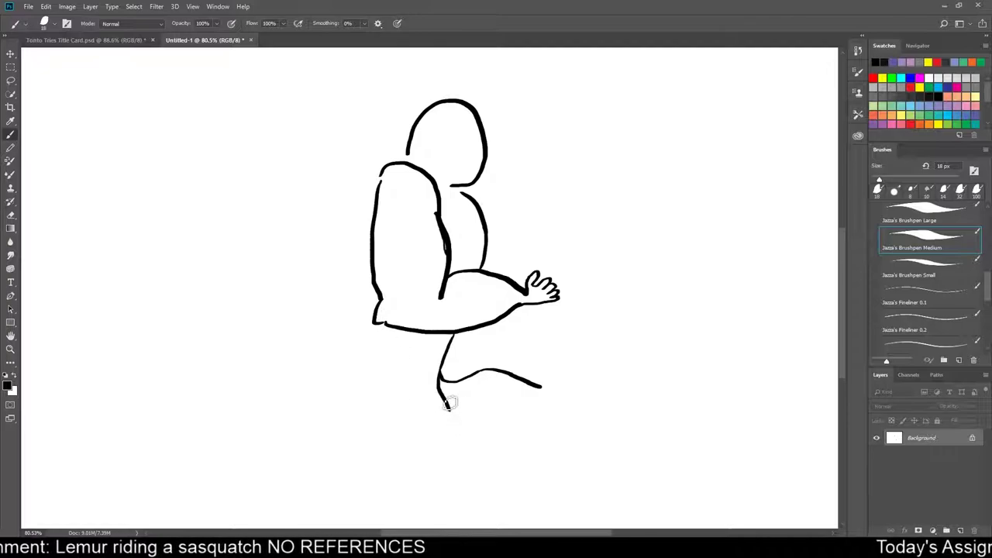
pyautogui.press('e')
pyautogui.moveTo(448, 404); pyautogui.dragTo(442, 391)
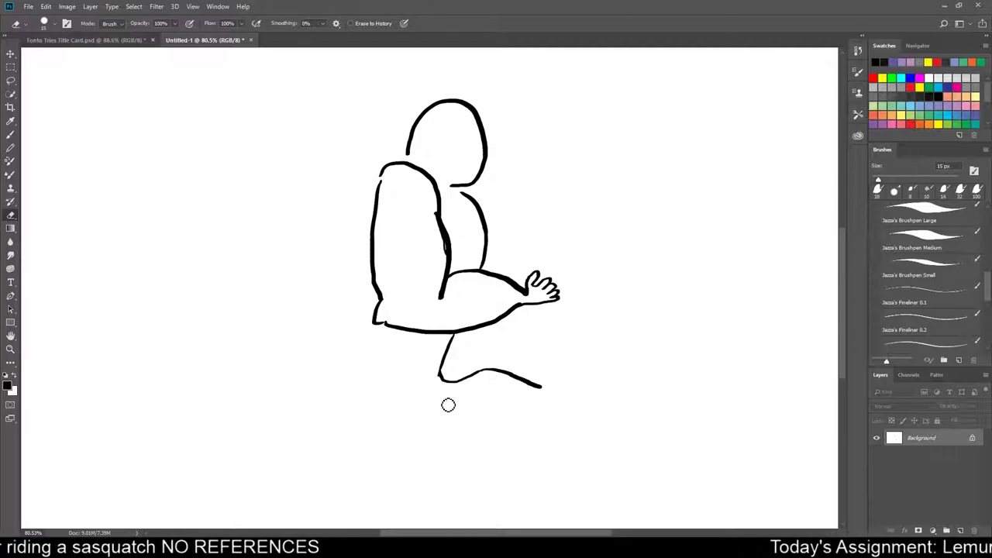
# - Draw the raised front foot and the leg's underside, and clean up the stray line near the heel
pyautogui.press('b')
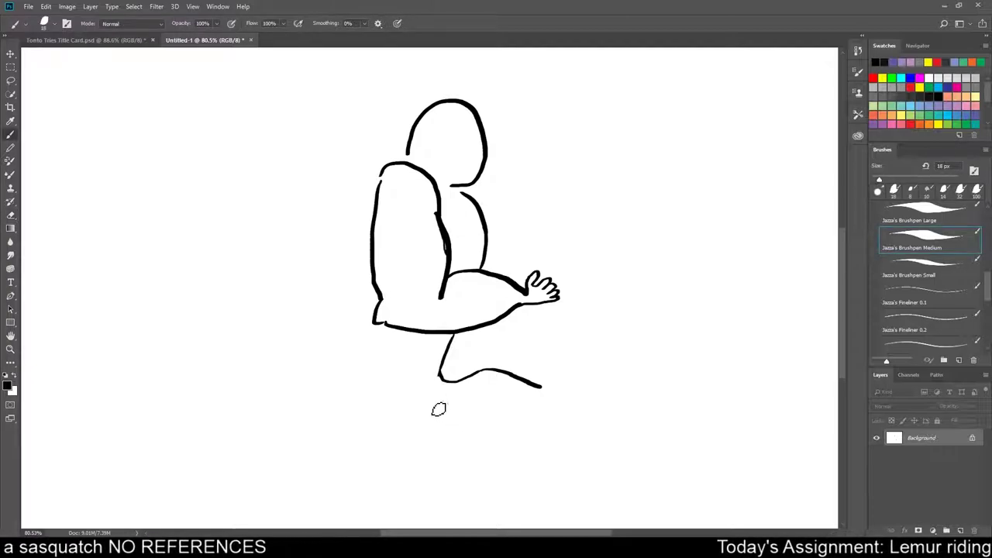
pyautogui.moveTo(401, 432)
pyautogui.mouseDown()
pyautogui.moveTo(485, 398)
pyautogui.moveTo(545, 405)
pyautogui.moveTo(554, 398)
pyautogui.moveTo(539, 395)
pyautogui.moveTo(564, 373)
pyautogui.moveTo(554, 381)
pyautogui.moveTo(570, 381)
pyautogui.moveTo(557, 402)
pyautogui.moveTo(566, 402)
pyautogui.moveTo(524, 409)
pyautogui.mouseUp()
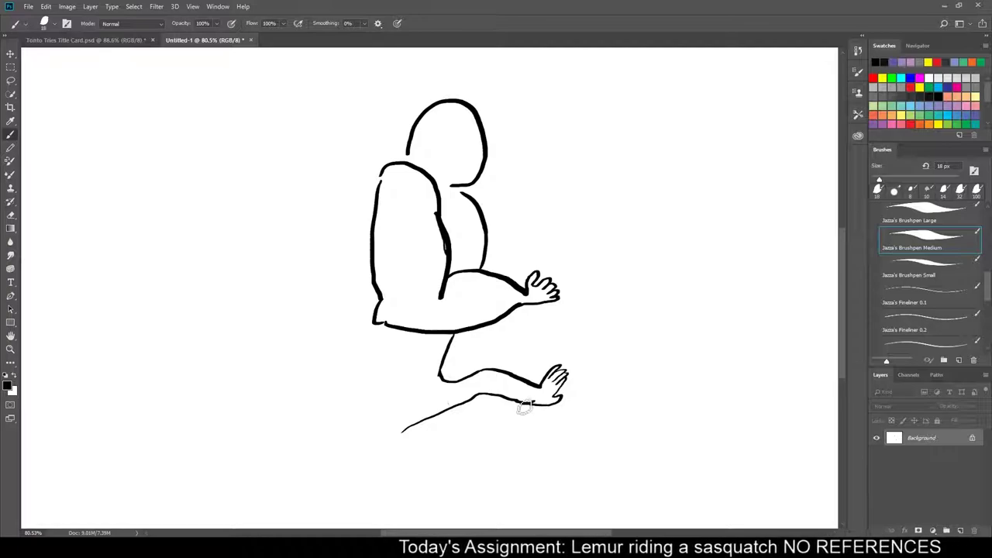
pyautogui.press('e')
pyautogui.moveTo(537, 405); pyautogui.dragTo(525, 416)
# - Draw the rear leg with its toed foot, and continue the outline up the buttock and lower back to the elbow
pyautogui.press('b')
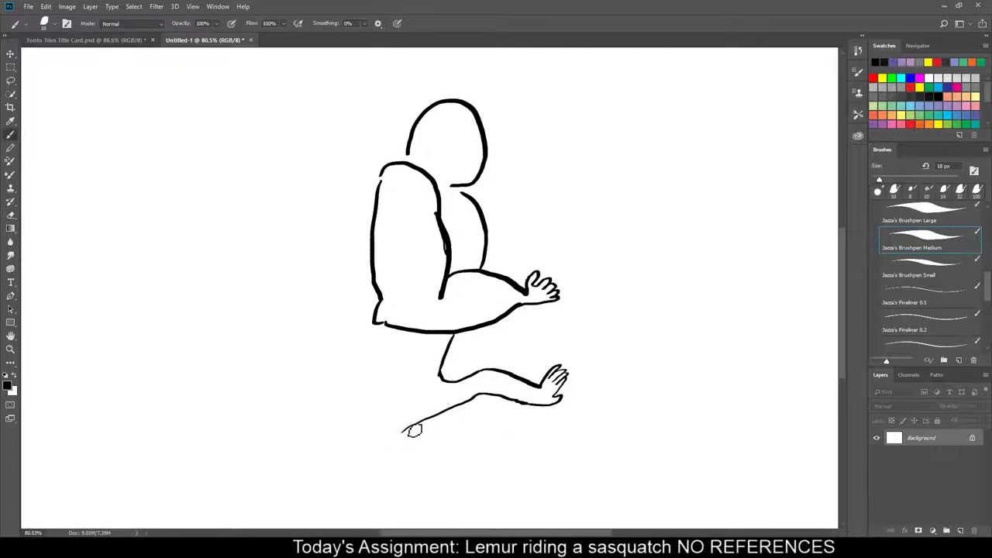
pyautogui.moveTo(414, 431)
pyautogui.mouseDown()
pyautogui.moveTo(387, 457)
pyautogui.moveTo(387, 493)
pyautogui.mouseUp()
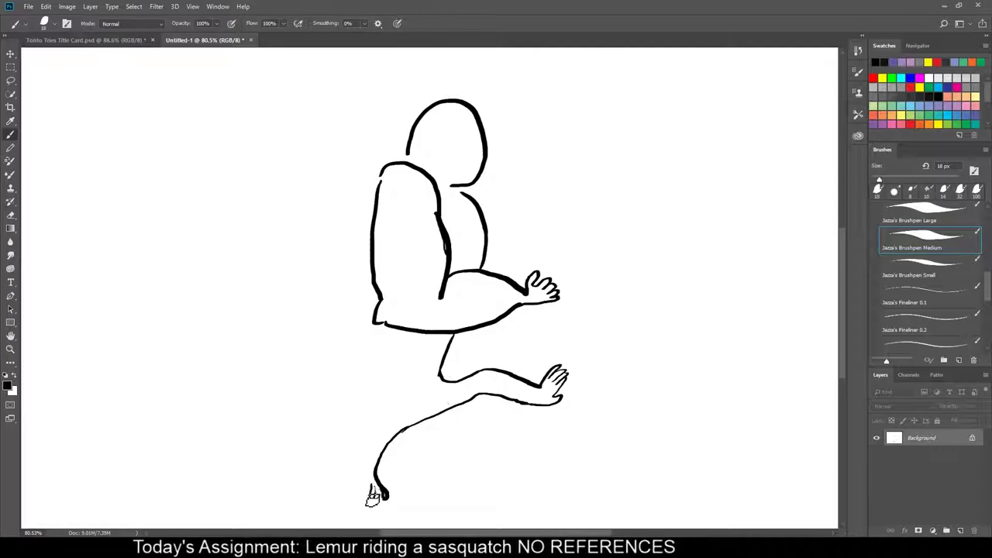
pyautogui.moveTo(372, 489)
pyautogui.mouseDown()
pyautogui.moveTo(377, 462)
pyautogui.moveTo(360, 467)
pyautogui.moveTo(356, 490)
pyautogui.moveTo(357, 472)
pyautogui.moveTo(377, 458)
pyautogui.moveTo(363, 487)
pyautogui.mouseUp()
pyautogui.press('e')
pyautogui.press('b')
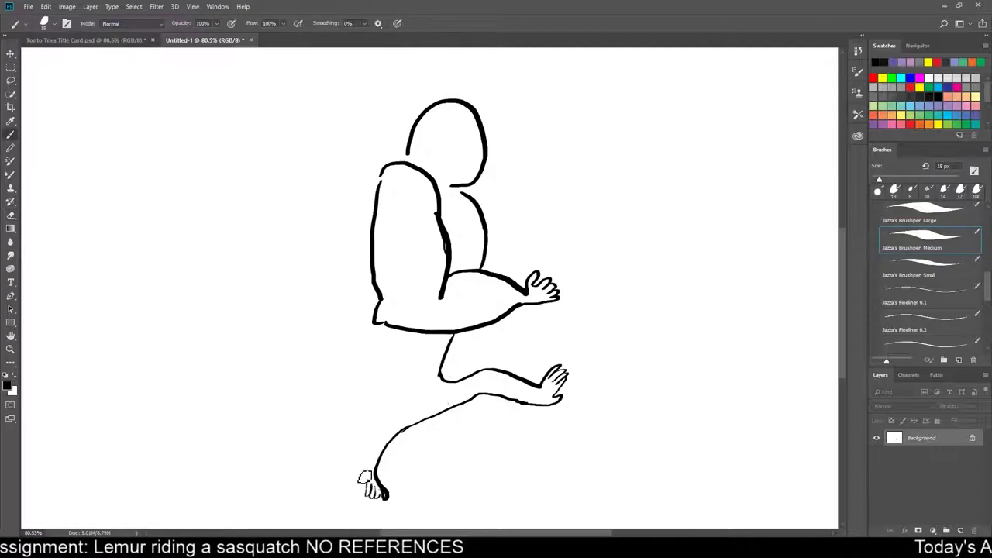
pyautogui.moveTo(370, 489); pyautogui.dragTo(387, 382)
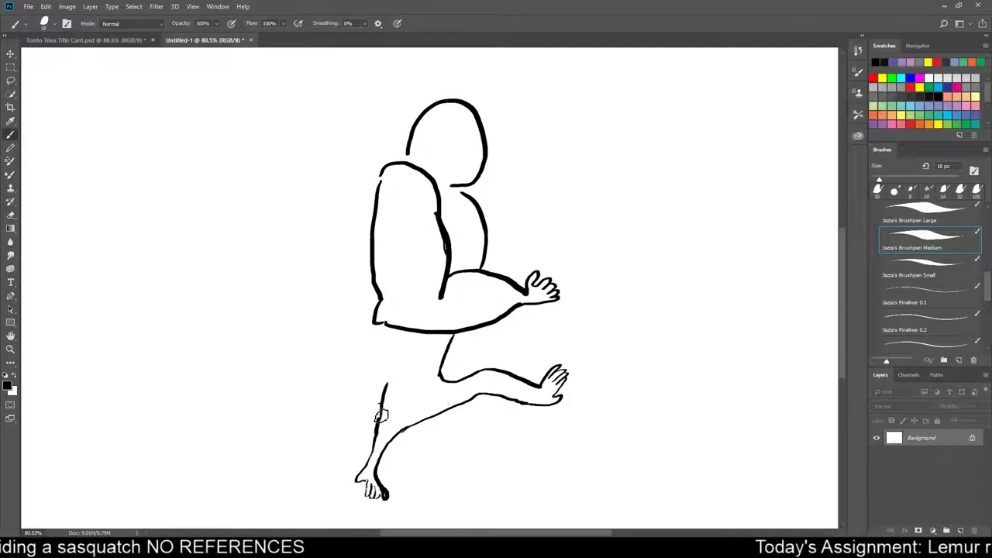
pyautogui.moveTo(380, 418); pyautogui.dragTo(374, 383)
pyautogui.moveTo(380, 435)
pyautogui.mouseDown()
pyautogui.moveTo(372, 372)
pyautogui.moveTo(391, 353)
pyautogui.moveTo(386, 332)
pyautogui.moveTo(384, 434)
pyautogui.moveTo(390, 395)
pyautogui.moveTo(388, 422)
pyautogui.mouseUp()
# - Erase the small open hand and redraw it as a larger, upward-curled hand joined to the forearm
pyautogui.press('e')
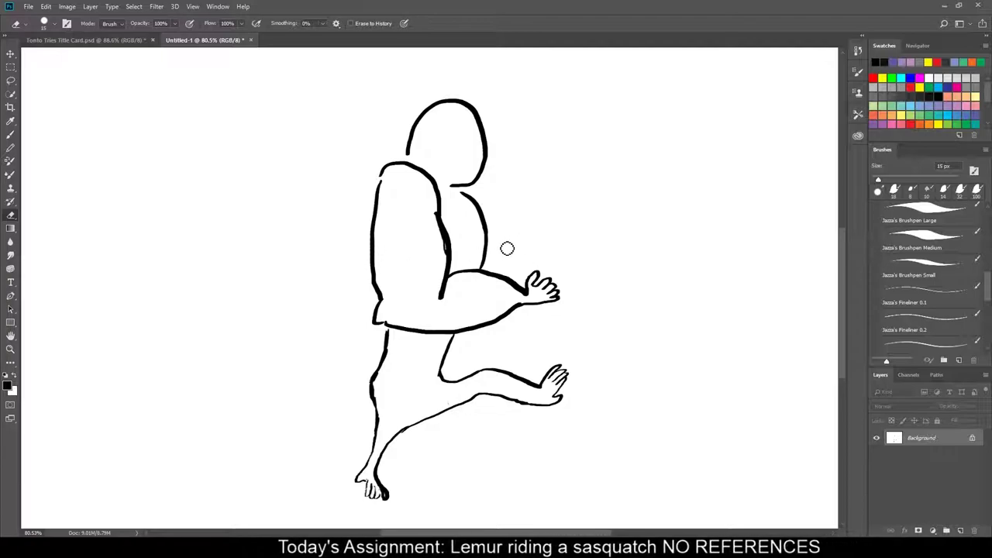
pyautogui.moveTo(530, 284)
pyautogui.mouseDown()
pyautogui.moveTo(528, 318)
pyautogui.moveTo(528, 275)
pyautogui.mouseUp()
pyautogui.moveTo(534, 317)
pyautogui.mouseDown()
pyautogui.moveTo(542, 321)
pyautogui.moveTo(549, 283)
pyautogui.moveTo(563, 316)
pyautogui.mouseUp()
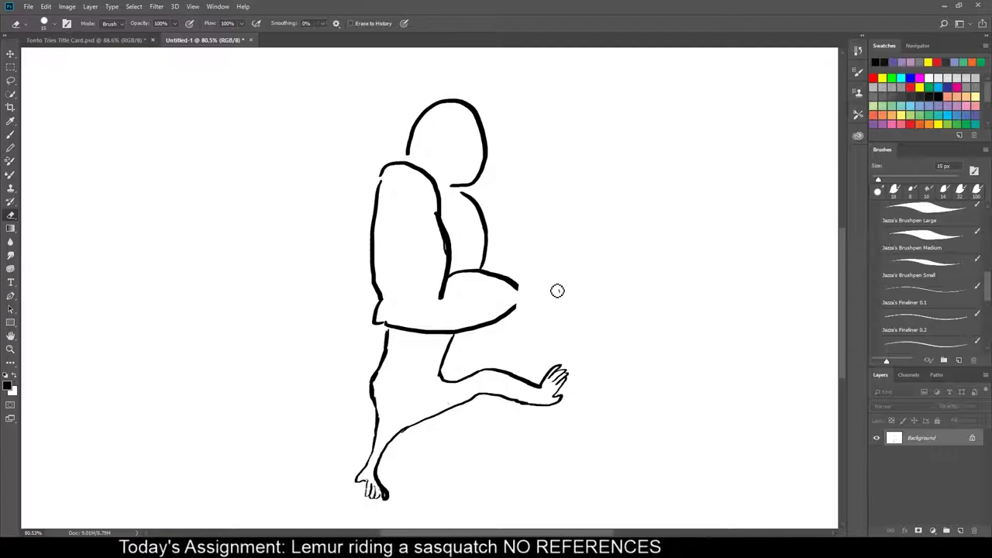
pyautogui.moveTo(521, 311)
pyautogui.mouseDown()
pyautogui.moveTo(522, 284)
pyautogui.moveTo(510, 294)
pyautogui.moveTo(505, 261)
pyautogui.moveTo(531, 248)
pyautogui.moveTo(520, 262)
pyautogui.moveTo(530, 264)
pyautogui.moveTo(549, 245)
pyautogui.moveTo(547, 271)
pyautogui.moveTo(557, 264)
pyautogui.moveTo(543, 298)
pyautogui.moveTo(499, 319)
pyautogui.mouseUp()
pyautogui.press('b')
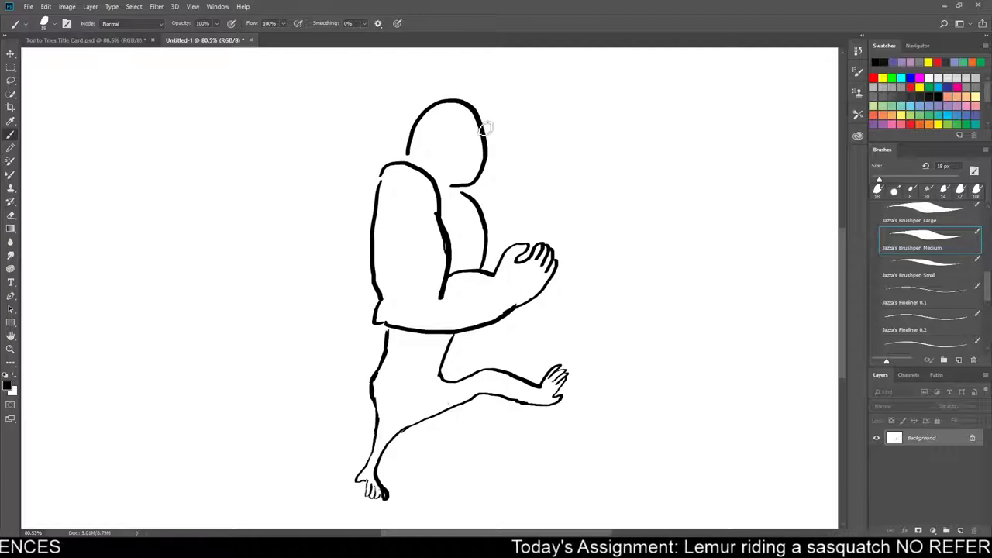
# - Draw a protruding brow ridge on the sasquatch's face and erase the old head outline inside it
pyautogui.moveTo(481, 118); pyautogui.dragTo(493, 141)
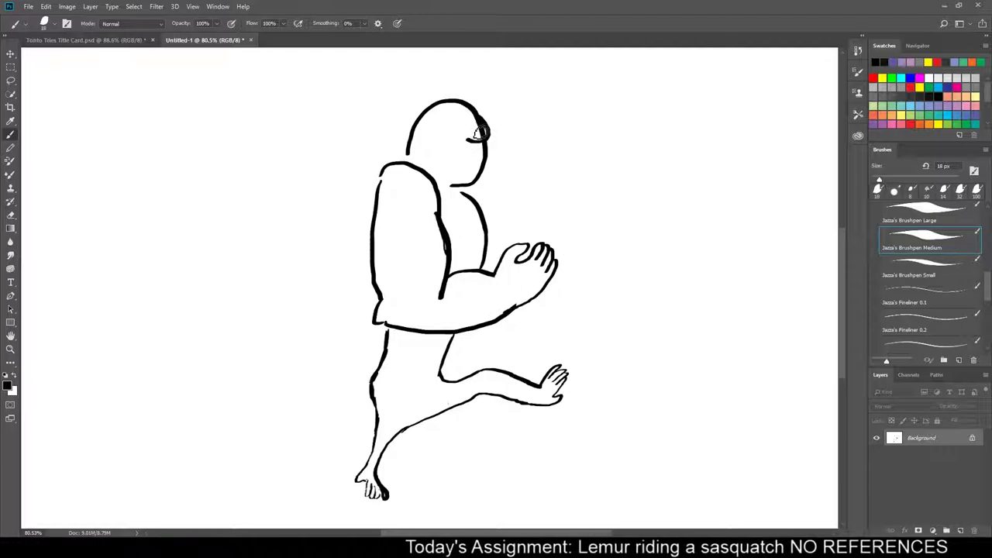
pyautogui.press('e')
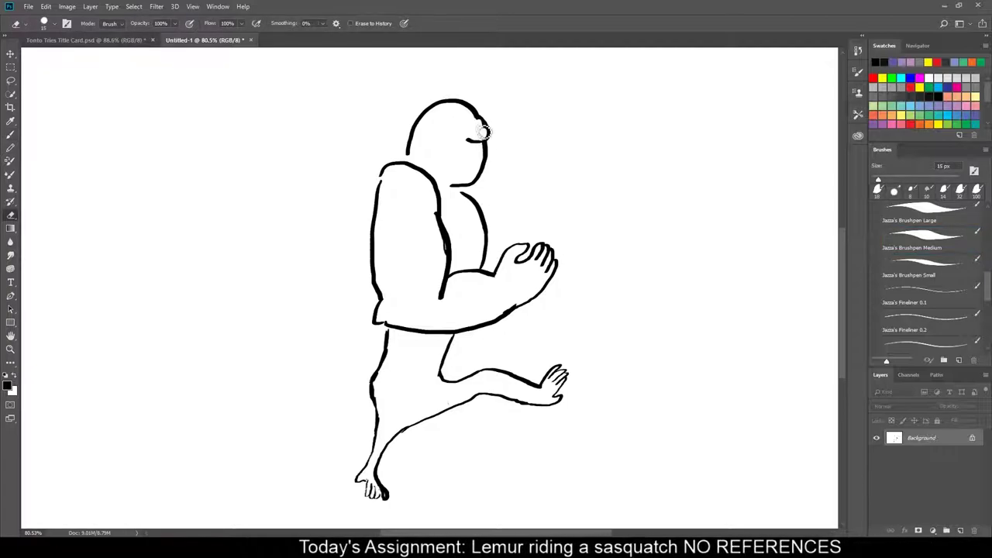
pyautogui.moveTo(476, 120); pyautogui.dragTo(484, 122)
# - Shape the sasquatch's nose and mouth profile, and add the nostril, eye and ear
pyautogui.press('b')
pyautogui.moveTo(458, 163); pyautogui.dragTo(454, 186)
pyautogui.moveTo(455, 186); pyautogui.dragTo(449, 166)
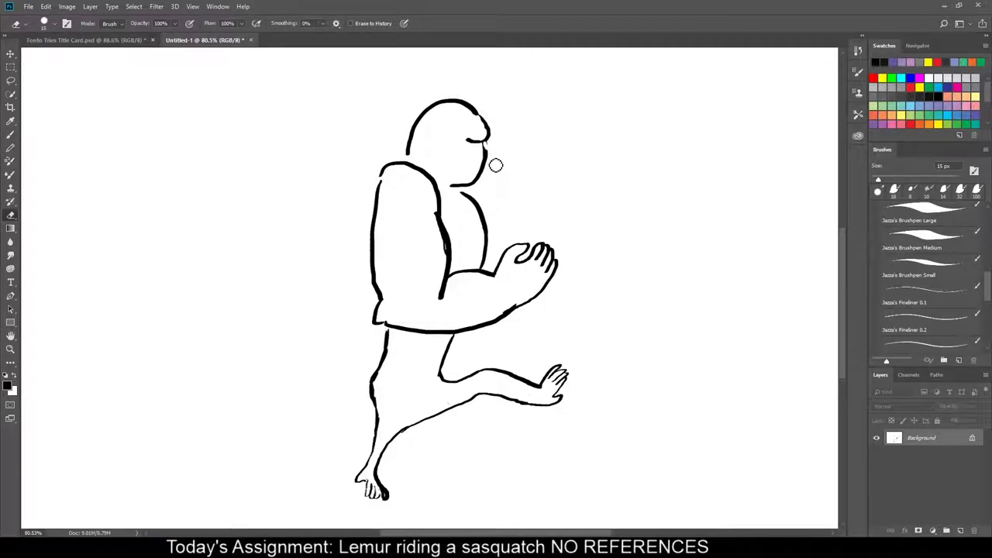
pyautogui.press('b')
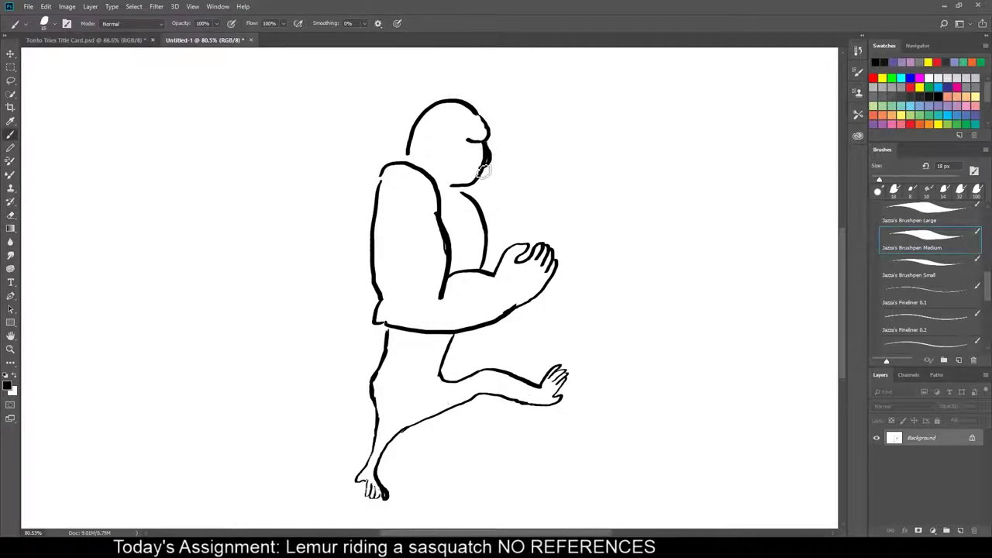
pyautogui.press('e')
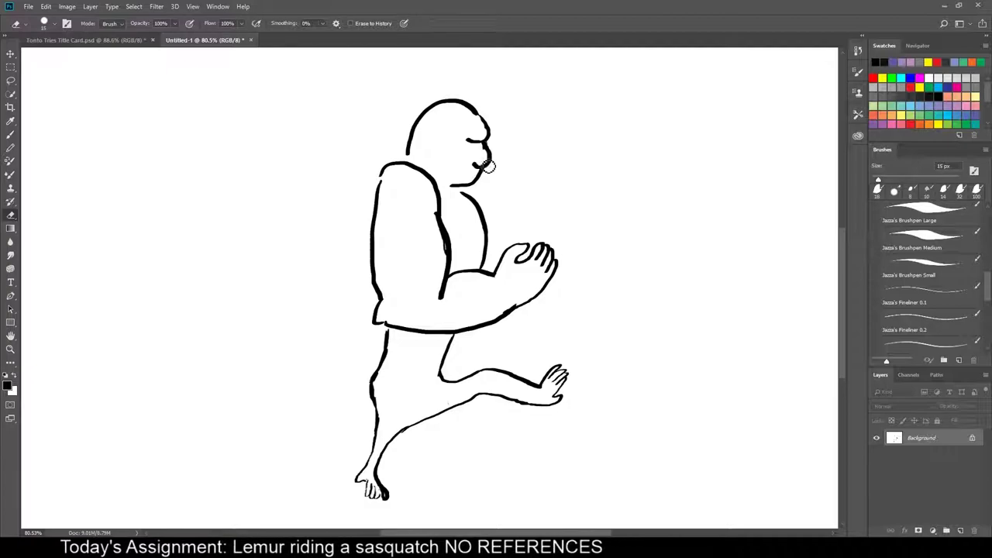
pyautogui.press('b')
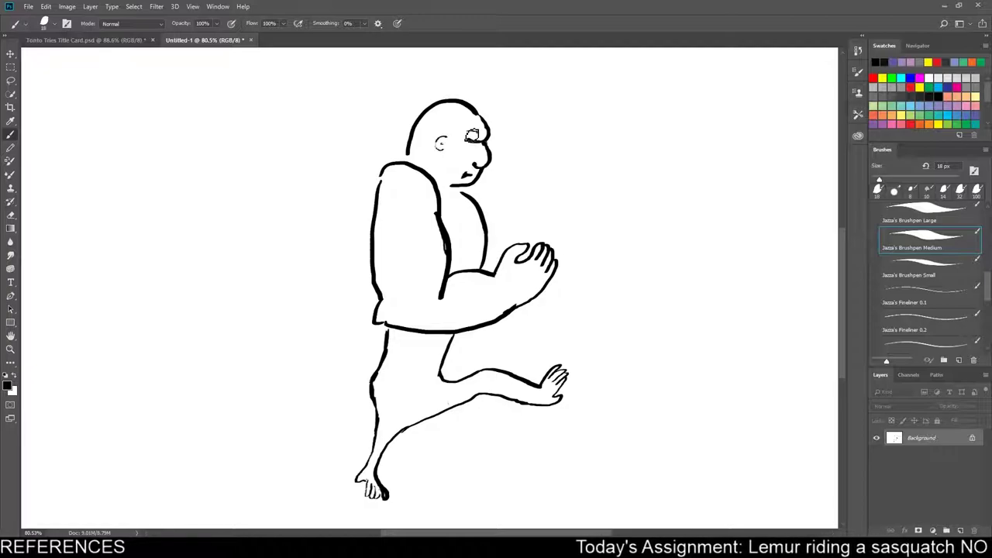
pyautogui.moveTo(466, 140)
pyautogui.mouseDown()
pyautogui.moveTo(487, 142)
pyautogui.moveTo(482, 164)
pyautogui.mouseUp()
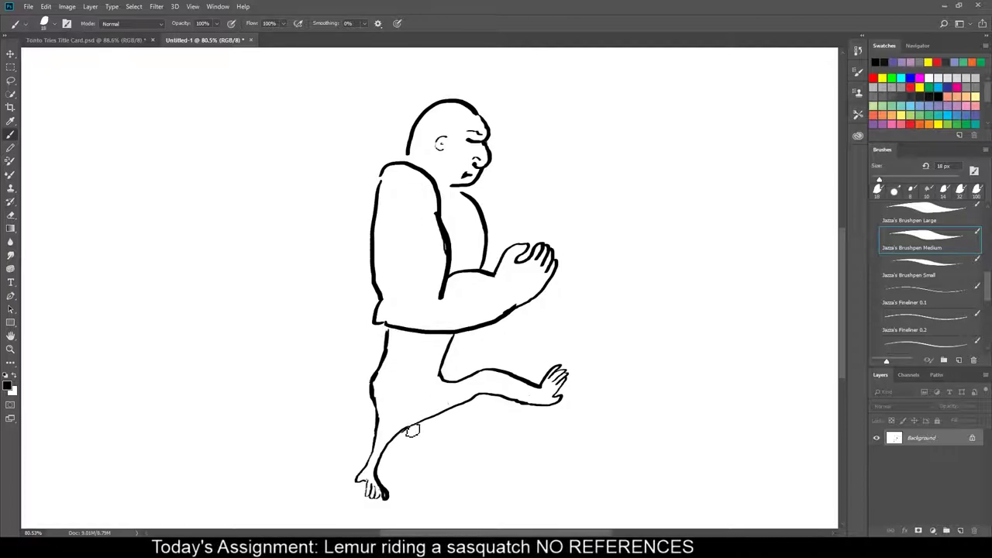
# - Draw the thigh's lower curve across the rear leg and rework the leg line where it meets the thigh
pyautogui.moveTo(464, 408); pyautogui.dragTo(421, 422)
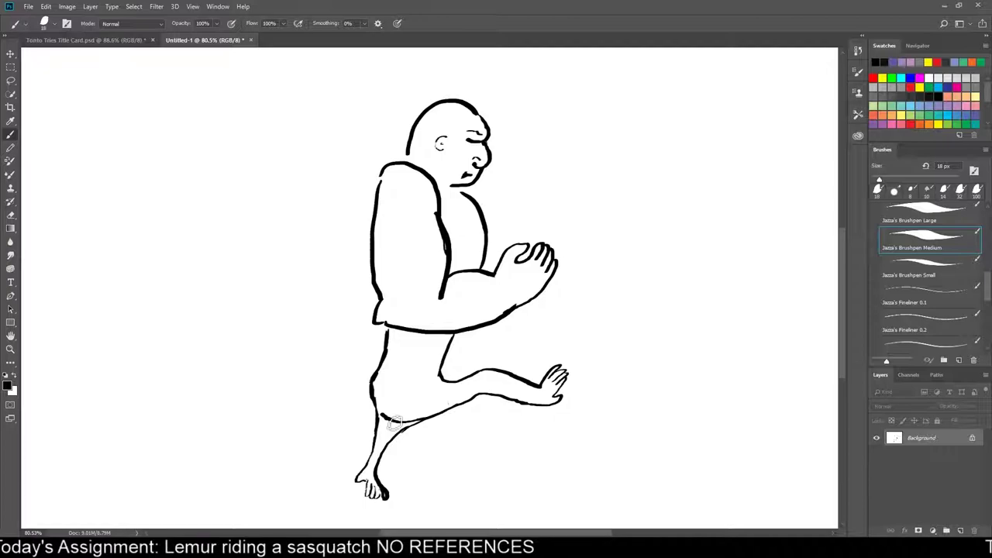
pyautogui.press('e')
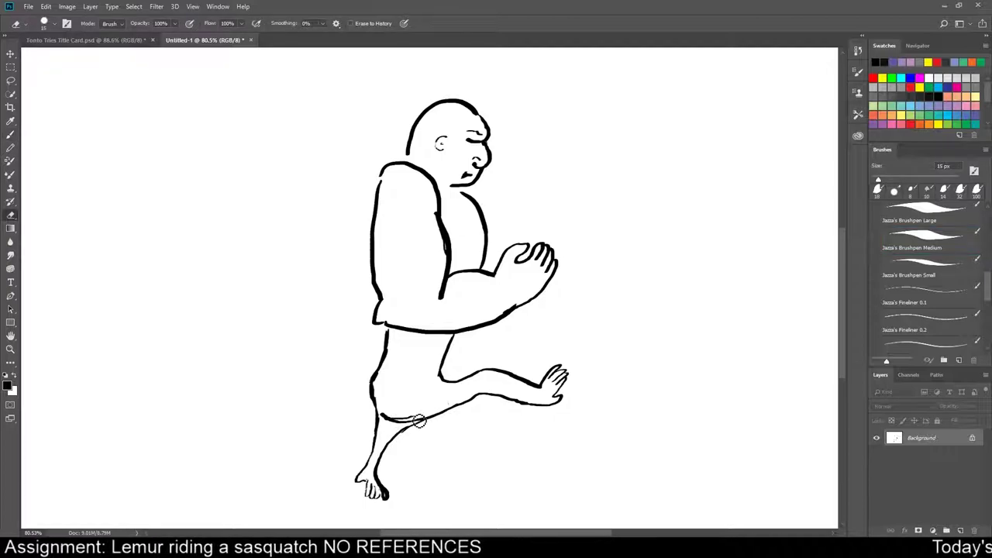
pyautogui.moveTo(411, 423); pyautogui.dragTo(400, 421)
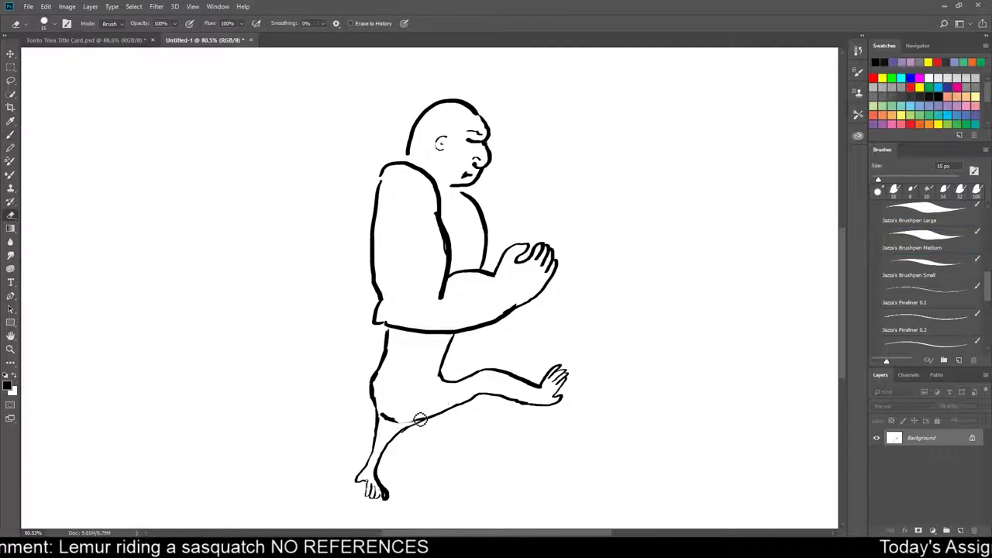
pyautogui.press('b')
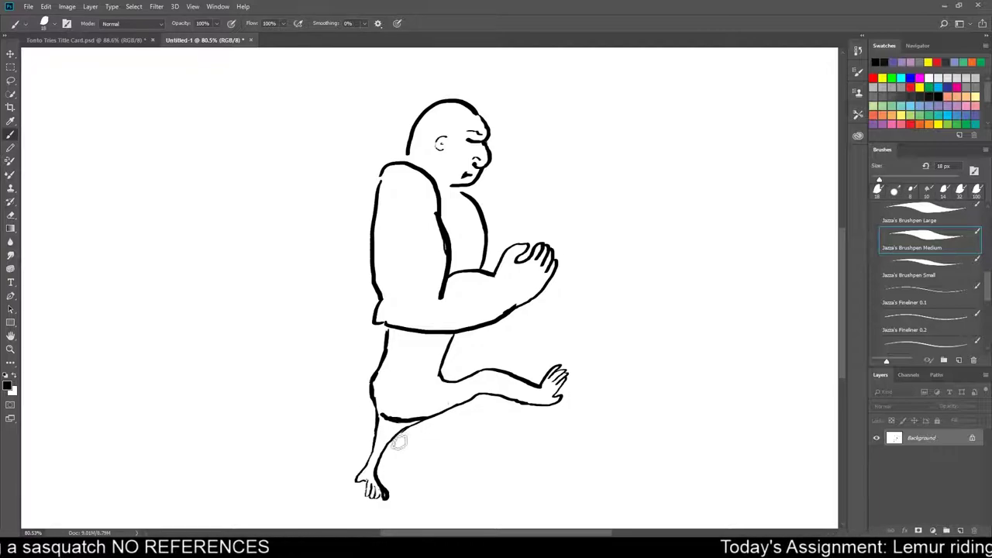
pyautogui.press('e')
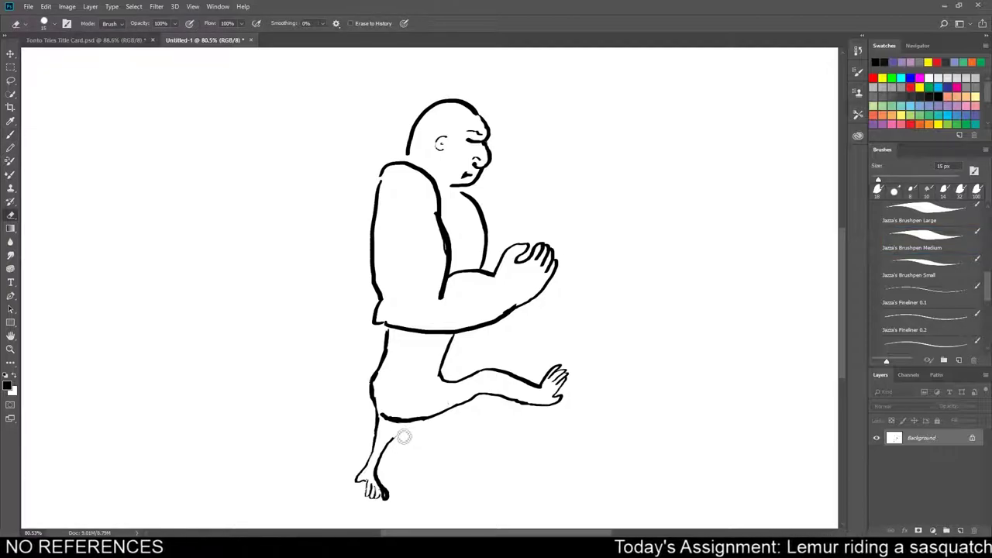
pyautogui.press('b')
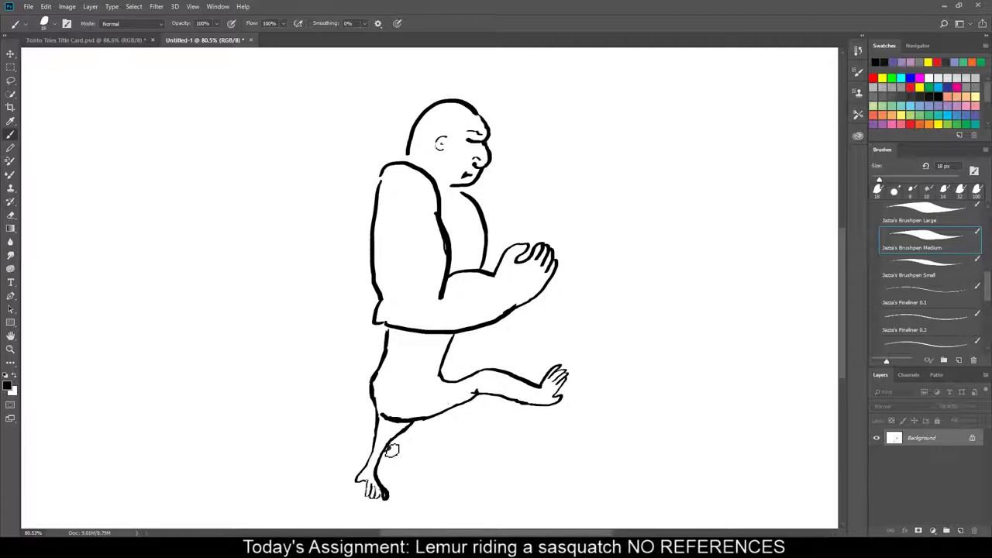
pyautogui.press('e')
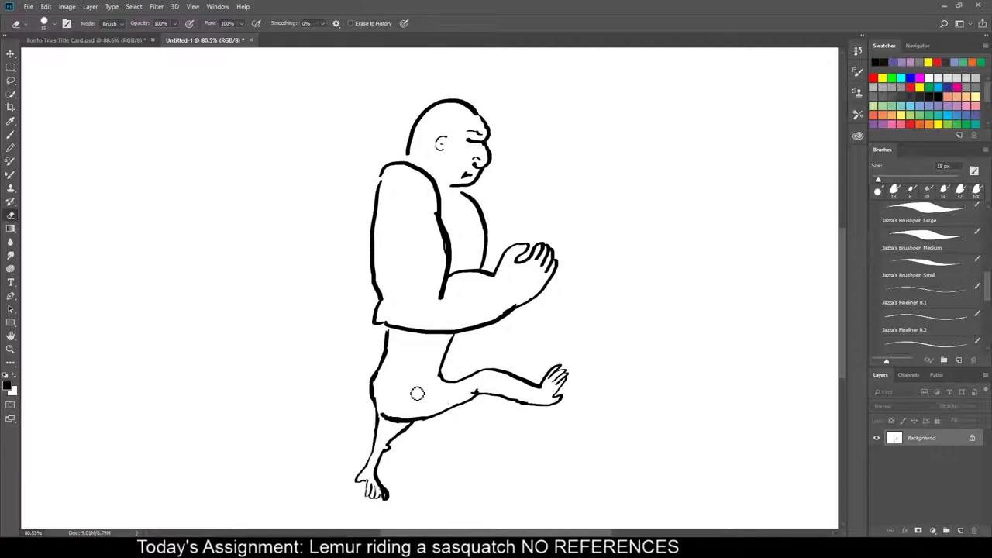
# - Draw the lemur's long arched back above the sasquatch's head, with the rump and the start of both hind legs
pyautogui.press('b')
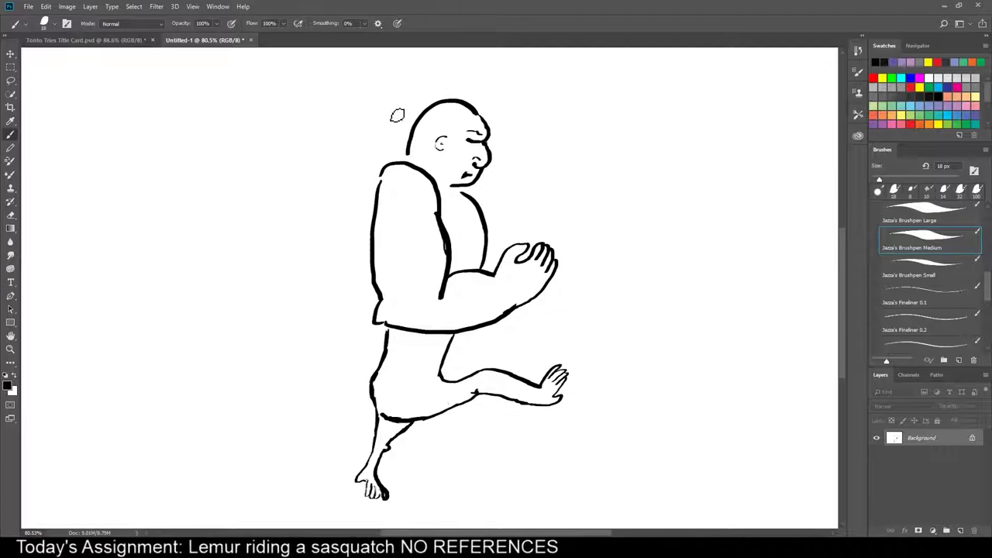
pyautogui.moveTo(394, 110)
pyautogui.mouseDown()
pyautogui.moveTo(438, 75)
pyautogui.moveTo(514, 101)
pyautogui.moveTo(493, 88)
pyautogui.moveTo(492, 74)
pyautogui.moveTo(529, 126)
pyautogui.mouseUp()
pyautogui.moveTo(490, 69); pyautogui.dragTo(501, 75)
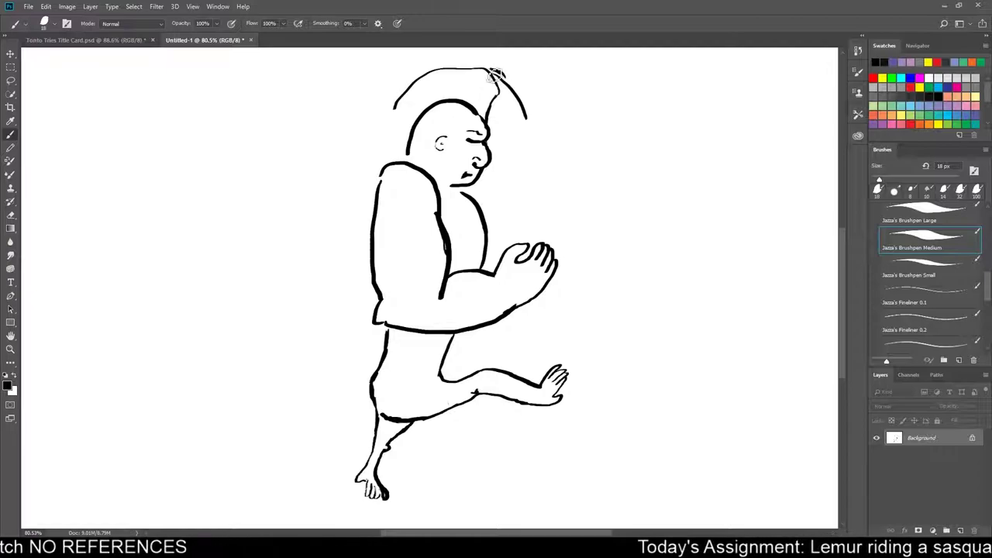
pyautogui.moveTo(496, 73)
pyautogui.mouseDown()
pyautogui.moveTo(505, 99)
pyautogui.moveTo(497, 85)
pyautogui.moveTo(488, 102)
pyautogui.moveTo(494, 77)
pyautogui.moveTo(487, 84)
pyautogui.mouseUp()
pyautogui.hotkey('ctrl', 'z')
pyautogui.press('e')
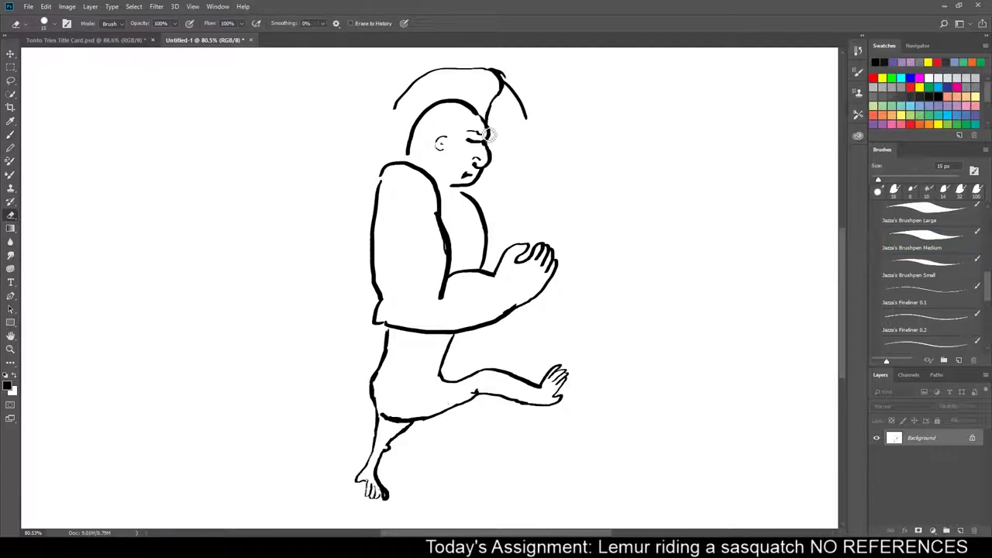
# - Draw the lemur's far hind leg bent outward behind the rump, ending in a foot with hanging toes
pyautogui.press('b')
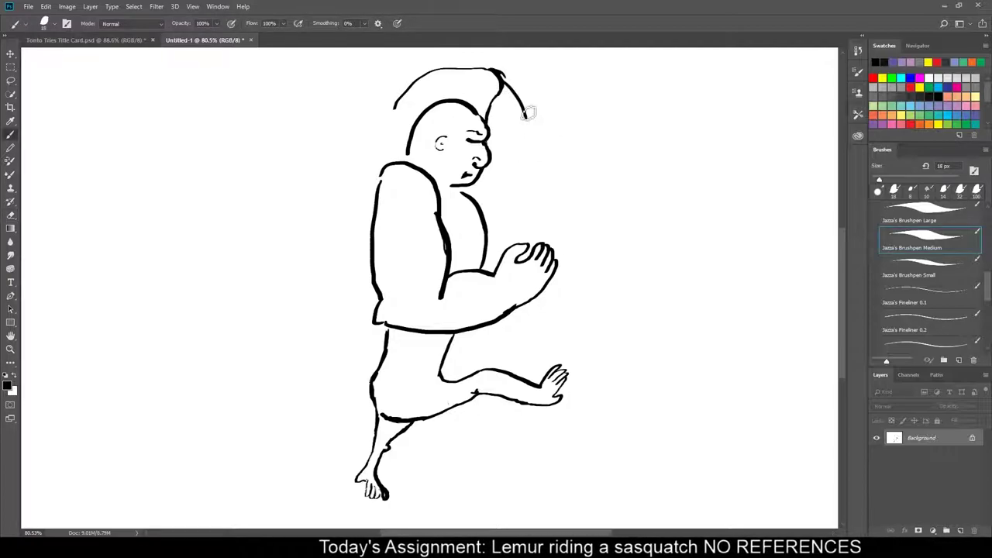
pyautogui.moveTo(527, 114); pyautogui.dragTo(565, 99)
pyautogui.moveTo(505, 115)
pyautogui.mouseDown()
pyautogui.moveTo(546, 118)
pyautogui.moveTo(570, 106)
pyautogui.moveTo(581, 126)
pyautogui.moveTo(560, 126)
pyautogui.moveTo(561, 118)
pyautogui.mouseUp()
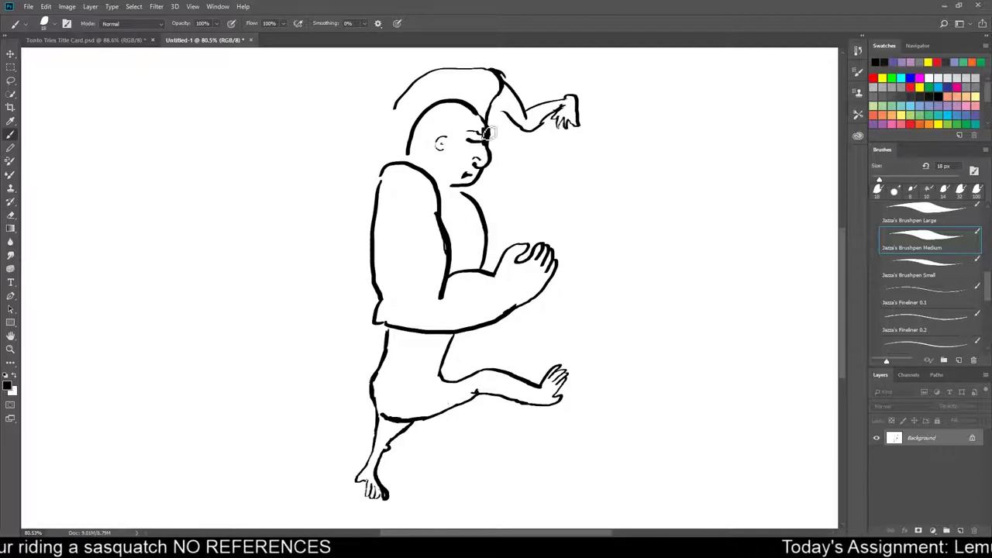
# - Try gripping toes over the sasquatch's face, and erase them together with its brow, eye and nostril lines
pyautogui.press('e')
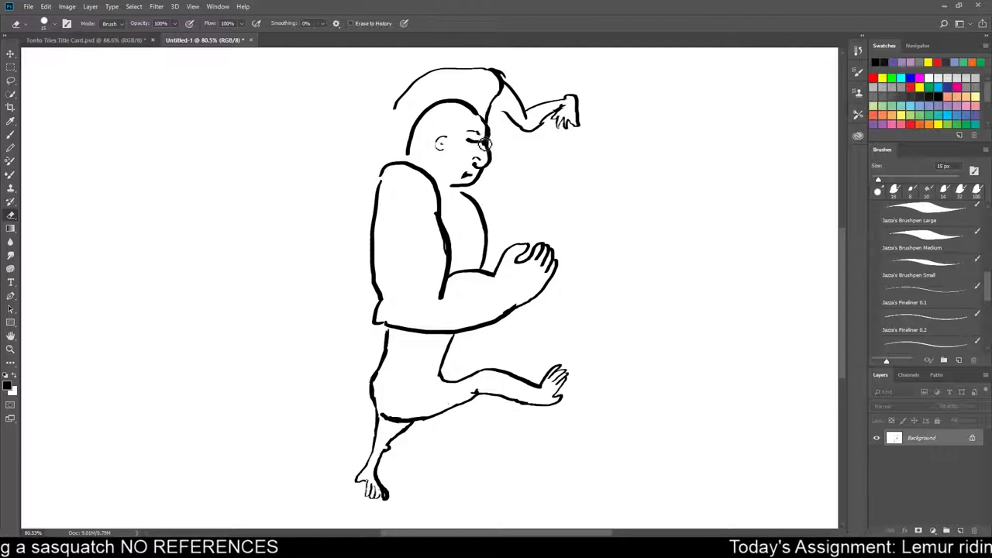
pyautogui.press('b')
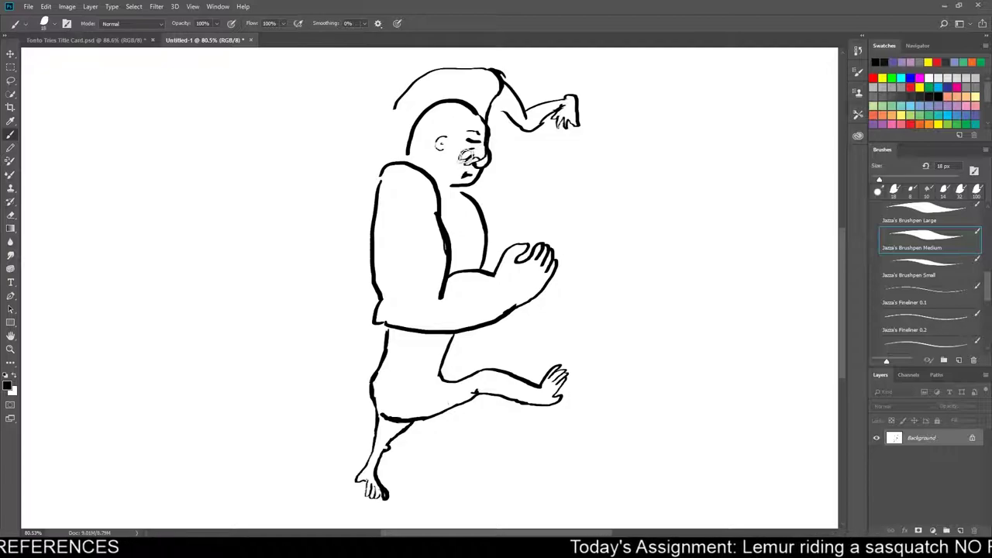
pyautogui.moveTo(463, 159); pyautogui.dragTo(489, 130)
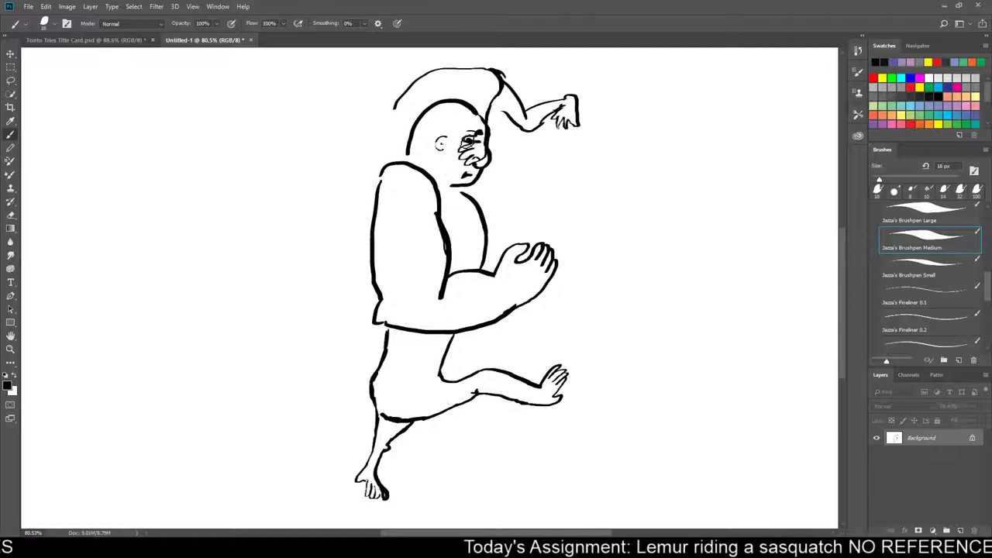
pyautogui.press('e')
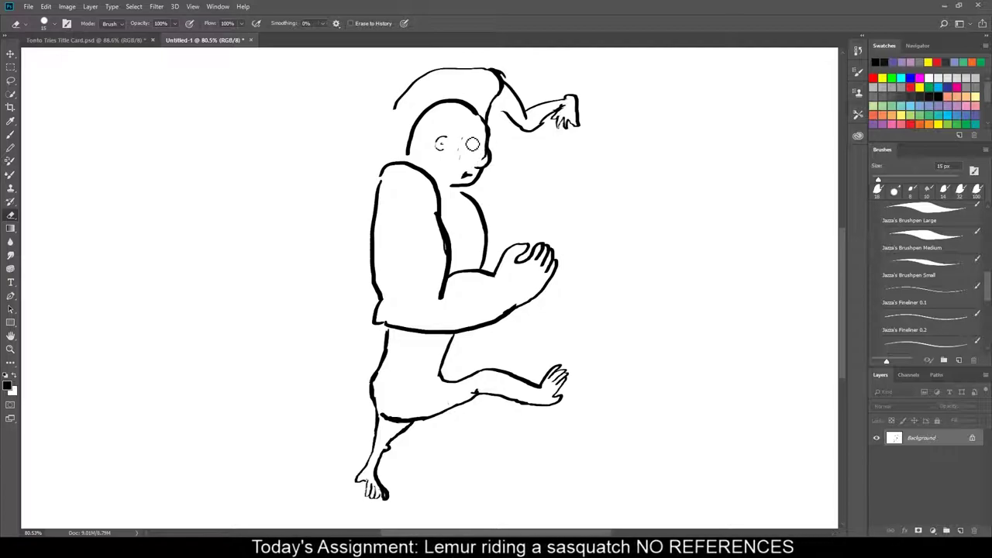
# - Draw the lemur's near hind leg and toes gripping the sasquatch's face, and clean up the overlapping forehead line
pyautogui.press('b')
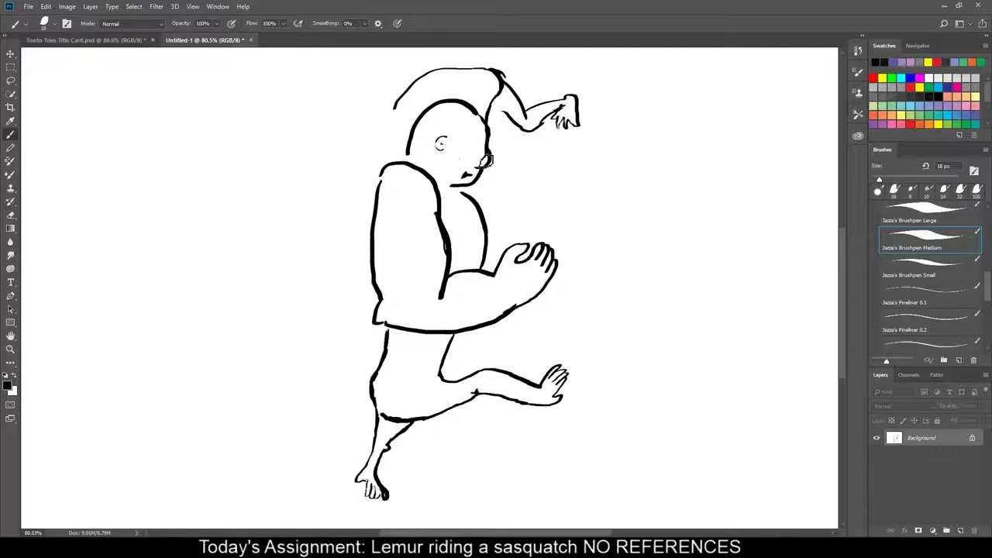
pyautogui.moveTo(486, 160)
pyautogui.mouseDown()
pyautogui.moveTo(473, 171)
pyautogui.moveTo(485, 153)
pyautogui.moveTo(465, 158)
pyautogui.mouseUp()
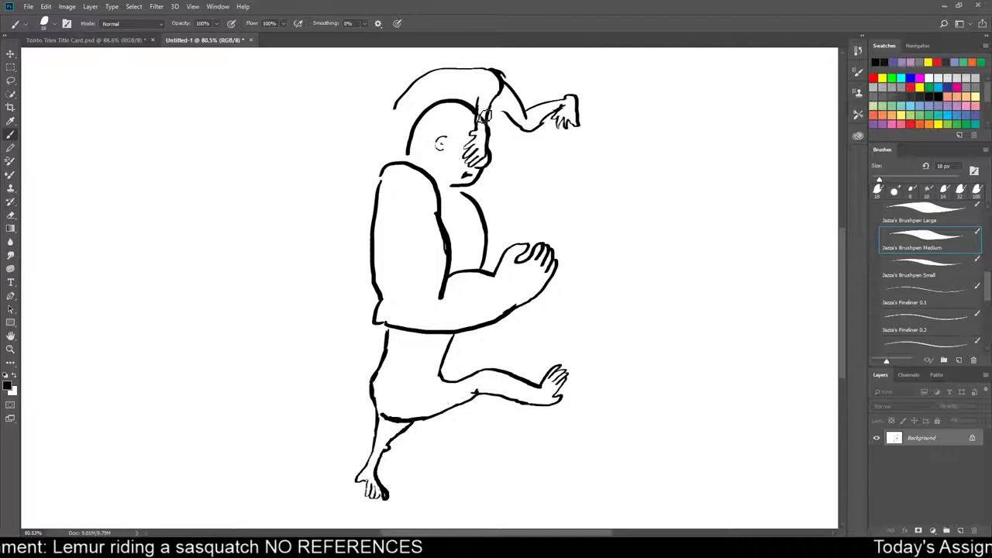
pyautogui.press('e')
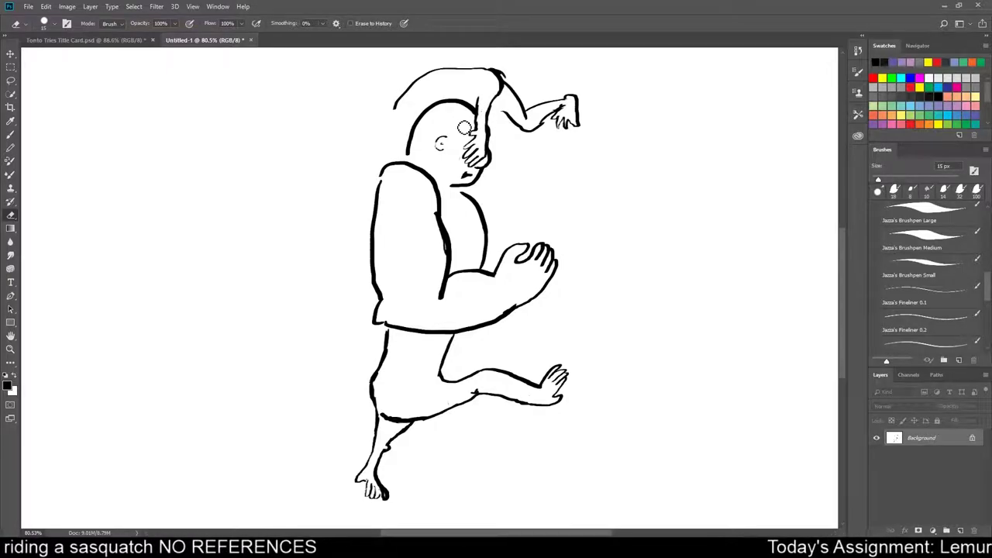
pyautogui.press('b')
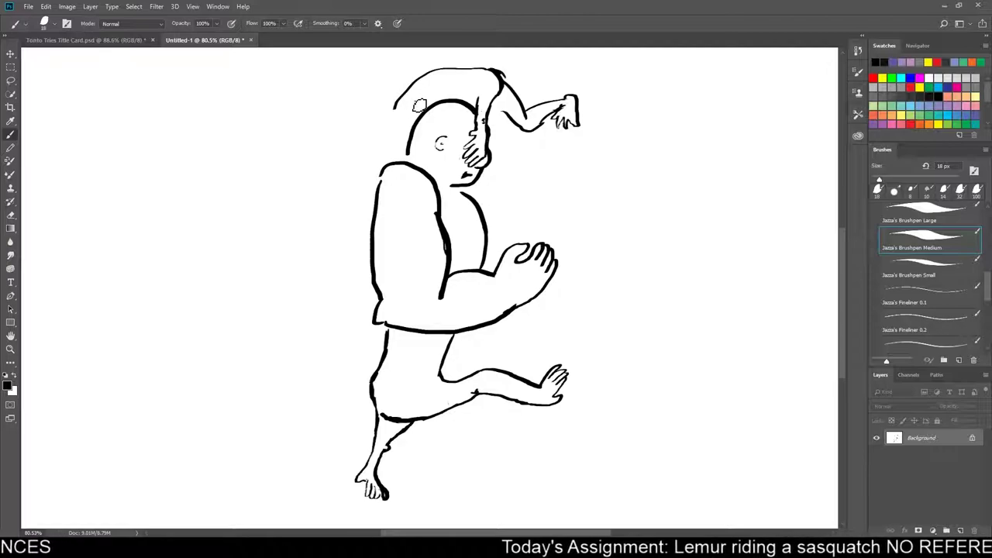
# - Draw the lemur's near arm down over the sasquatch's head and its other arm raised with an open hand
pyautogui.moveTo(436, 104)
pyautogui.mouseDown()
pyautogui.moveTo(419, 115)
pyautogui.moveTo(428, 134)
pyautogui.mouseUp()
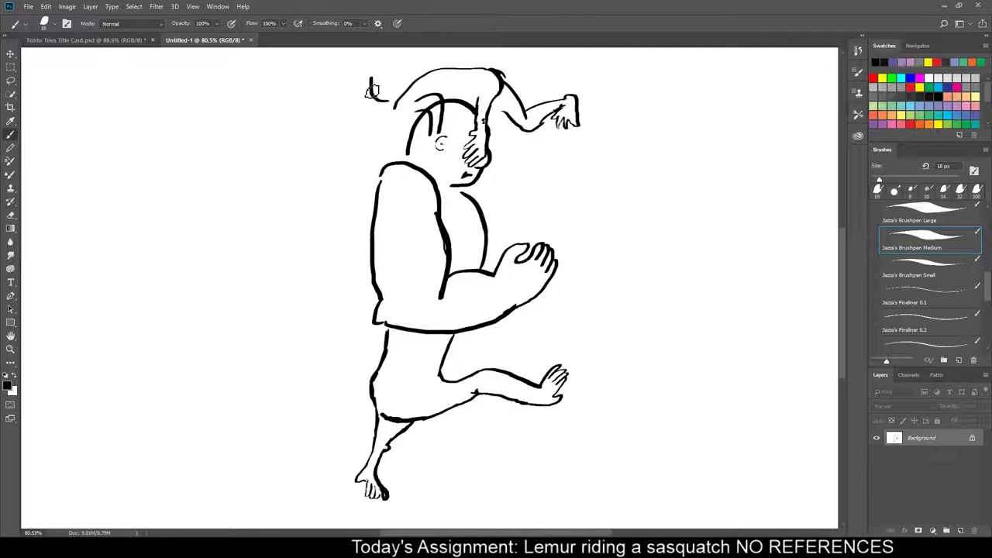
pyautogui.moveTo(371, 77); pyautogui.dragTo(391, 113)
pyautogui.moveTo(356, 80); pyautogui.dragTo(378, 74)
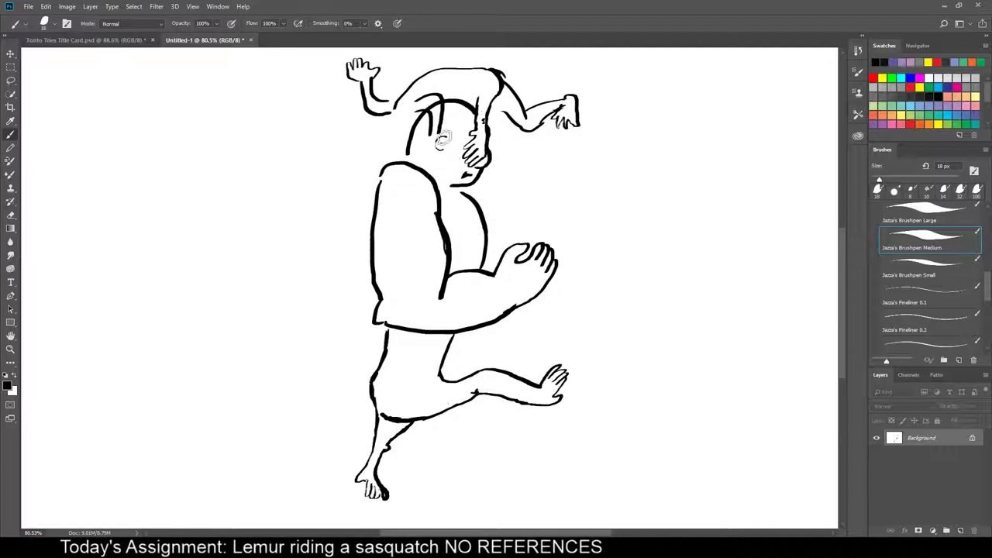
# - Draw the lemur's hand gripping the side of the sasquatch's head, erasing the ear and the head outline inside the arm
pyautogui.moveTo(442, 138); pyautogui.dragTo(439, 152)
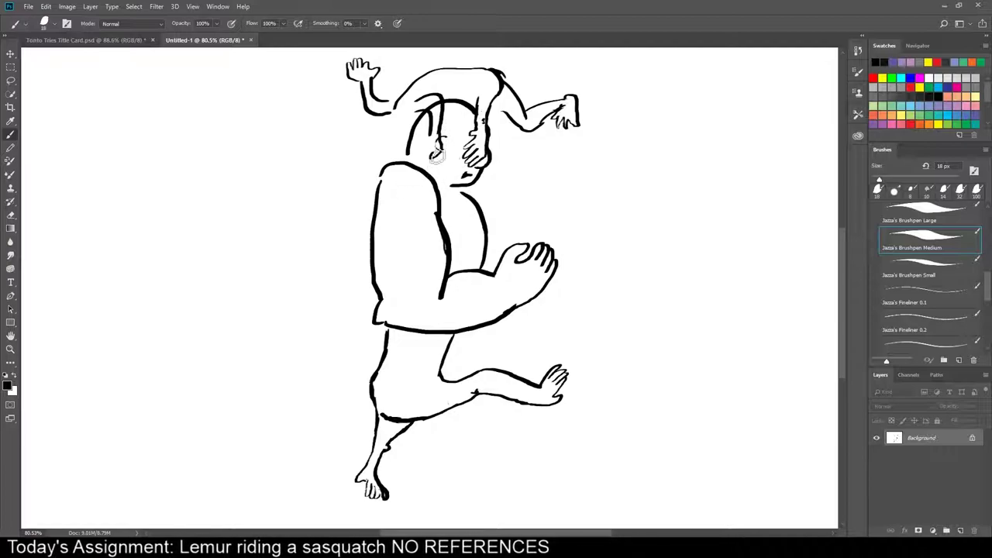
pyautogui.press('e')
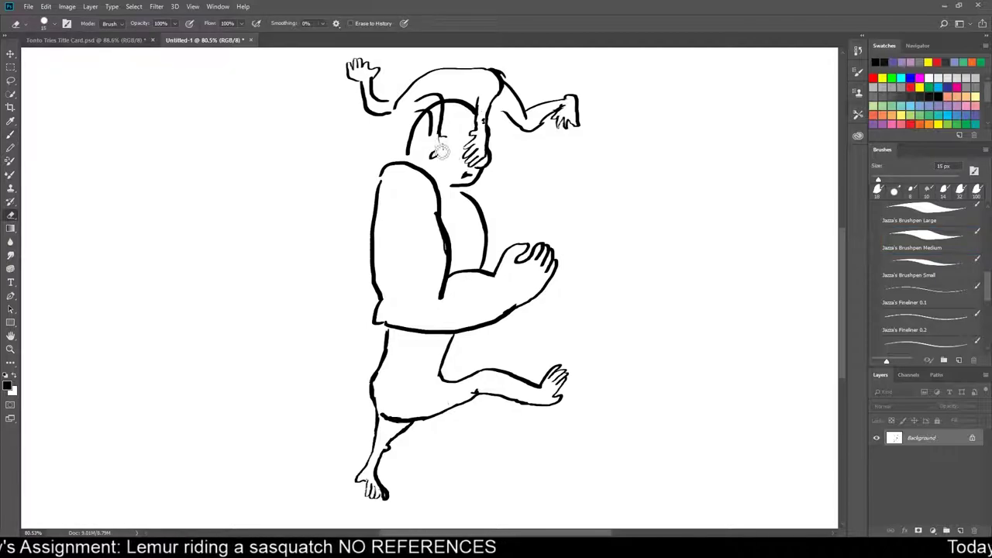
pyautogui.moveTo(444, 141)
pyautogui.mouseDown()
pyautogui.moveTo(436, 165)
pyautogui.moveTo(445, 136)
pyautogui.moveTo(439, 159)
pyautogui.moveTo(438, 148)
pyautogui.moveTo(425, 161)
pyautogui.moveTo(434, 120)
pyautogui.mouseUp()
pyautogui.press('b')
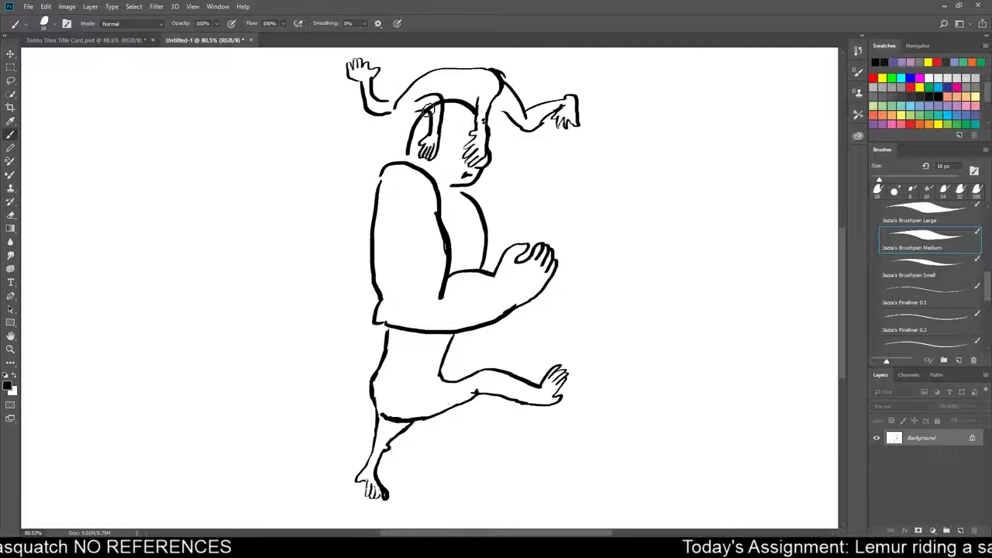
pyautogui.press('e')
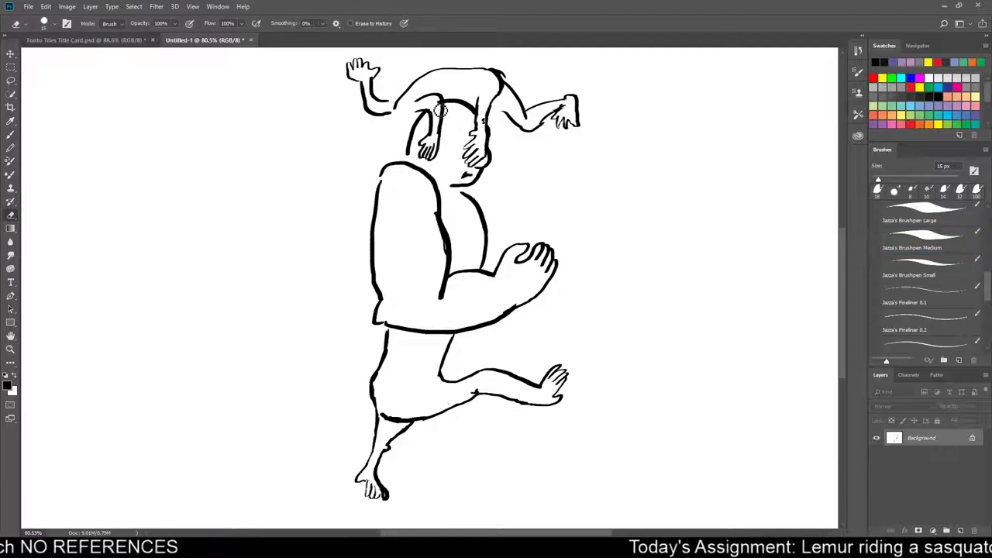
pyautogui.press('b')
pyautogui.moveTo(475, 137); pyautogui.dragTo(467, 149)
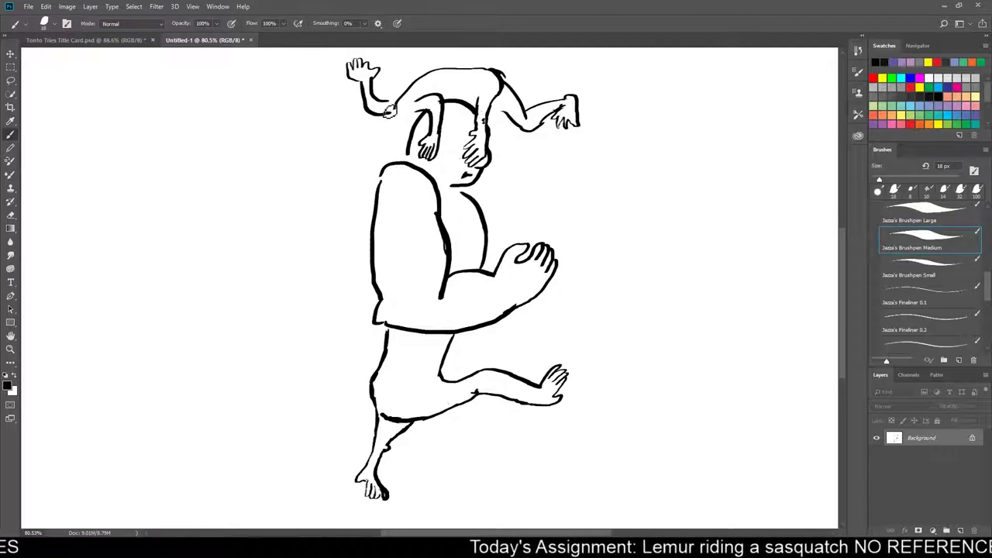
# - Draw the lemur's tilted head below the raised arm with ears, eyes and snout, and clean up the line where they meet
pyautogui.moveTo(388, 115)
pyautogui.mouseDown()
pyautogui.moveTo(412, 122)
pyautogui.moveTo(385, 155)
pyautogui.moveTo(367, 154)
pyautogui.mouseUp()
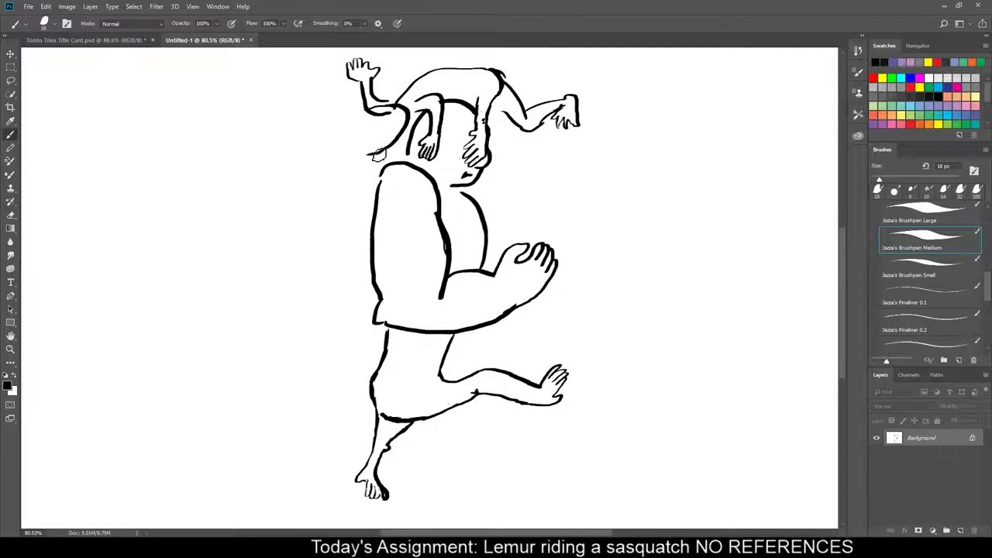
pyautogui.moveTo(376, 155)
pyautogui.mouseDown()
pyautogui.moveTo(362, 151)
pyautogui.moveTo(377, 142)
pyautogui.mouseUp()
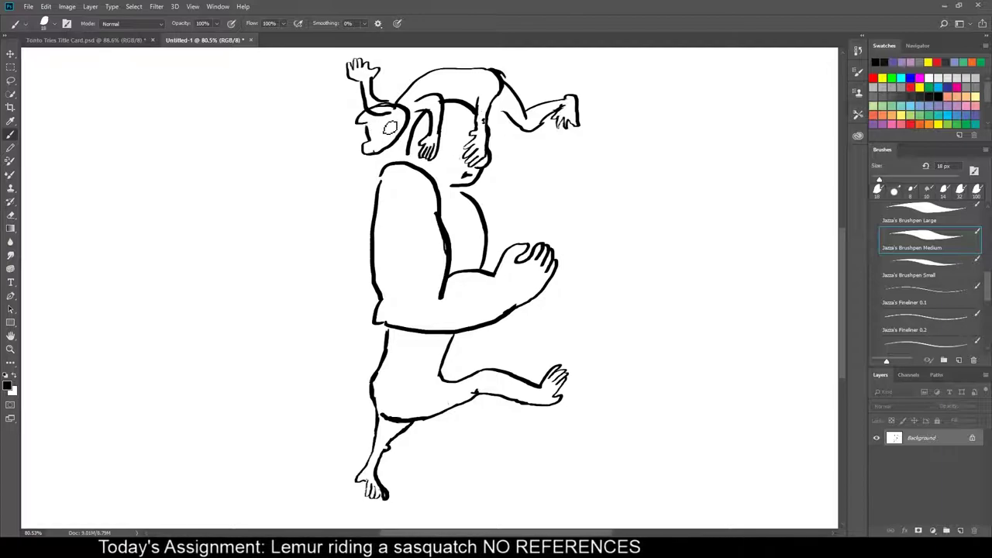
pyautogui.press('e')
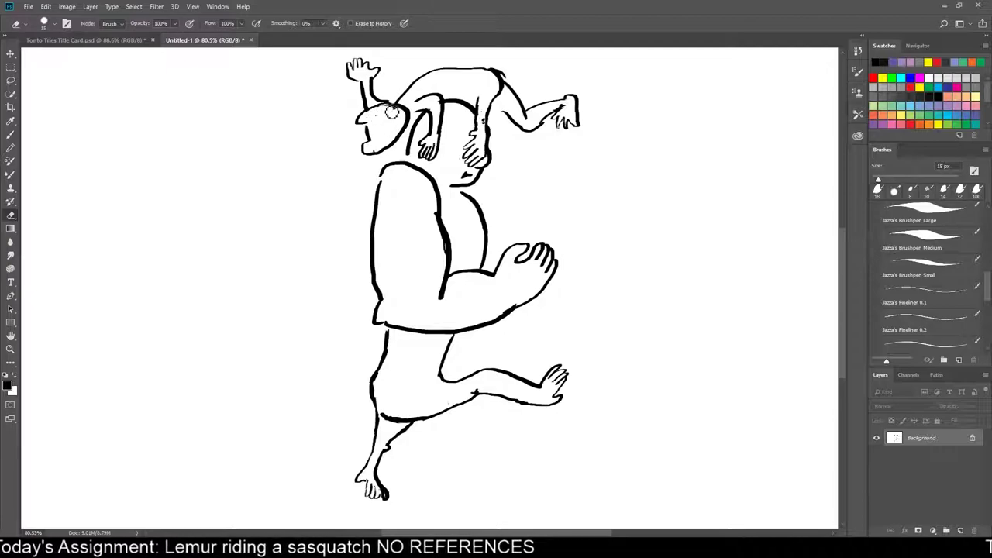
pyautogui.press('b')
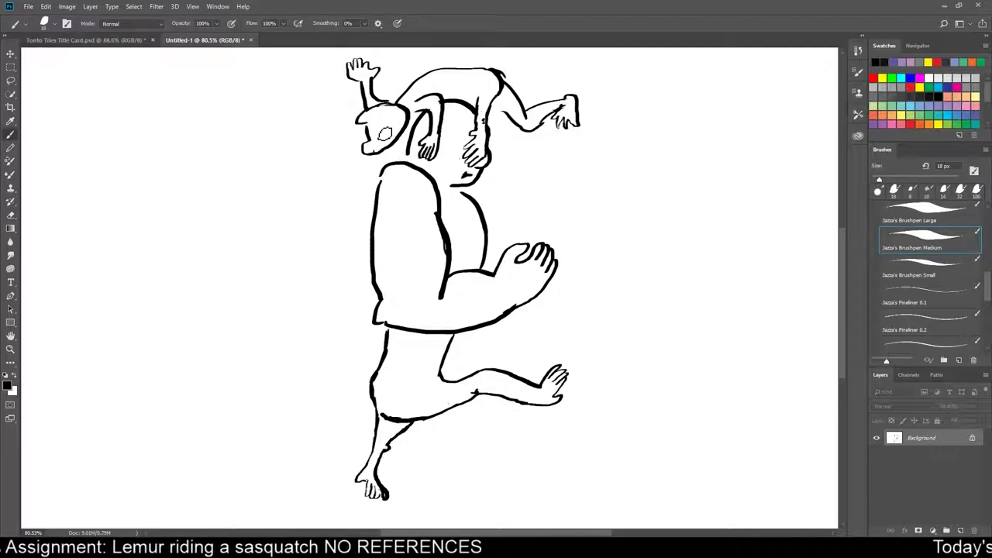
pyautogui.moveTo(378, 150); pyautogui.dragTo(392, 152)
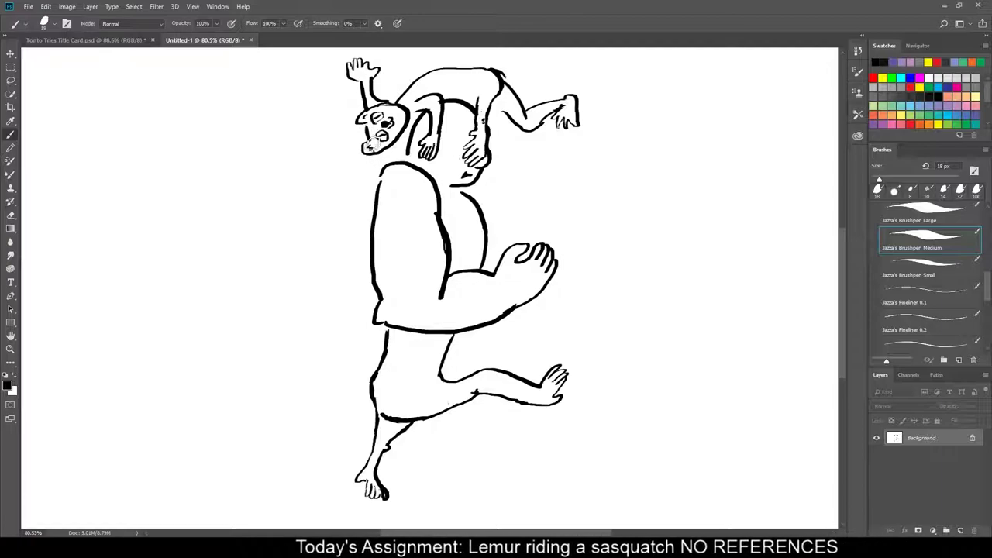
pyautogui.moveTo(373, 116); pyautogui.dragTo(378, 119)
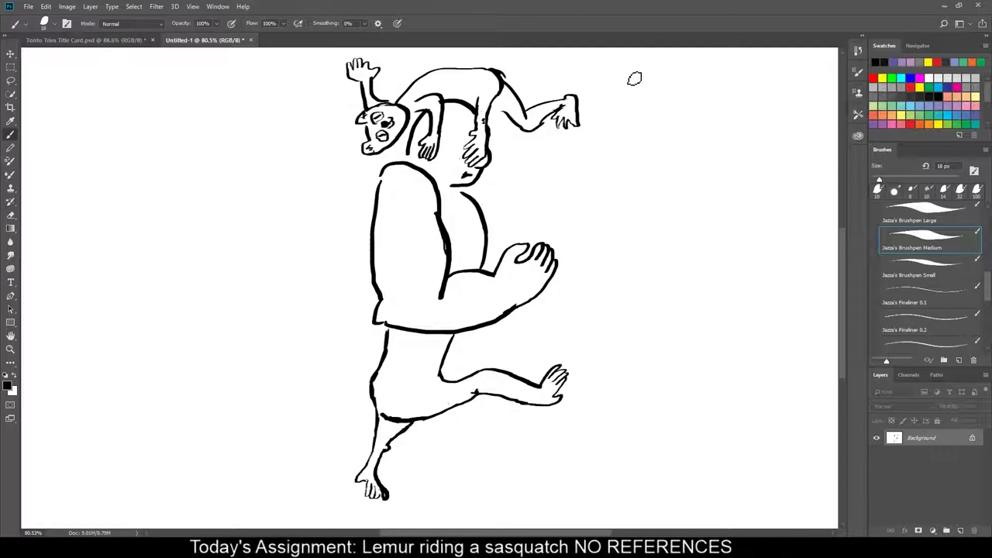
# - Outline the lemur's long, curved tail extending from the rump, and erase the stray tail line crossing the hind leg
pyautogui.moveTo(494, 75)
pyautogui.mouseDown()
pyautogui.moveTo(548, 76)
pyautogui.moveTo(612, 100)
pyautogui.moveTo(658, 92)
pyautogui.moveTo(647, 108)
pyautogui.moveTo(607, 117)
pyautogui.moveTo(508, 82)
pyautogui.mouseUp()
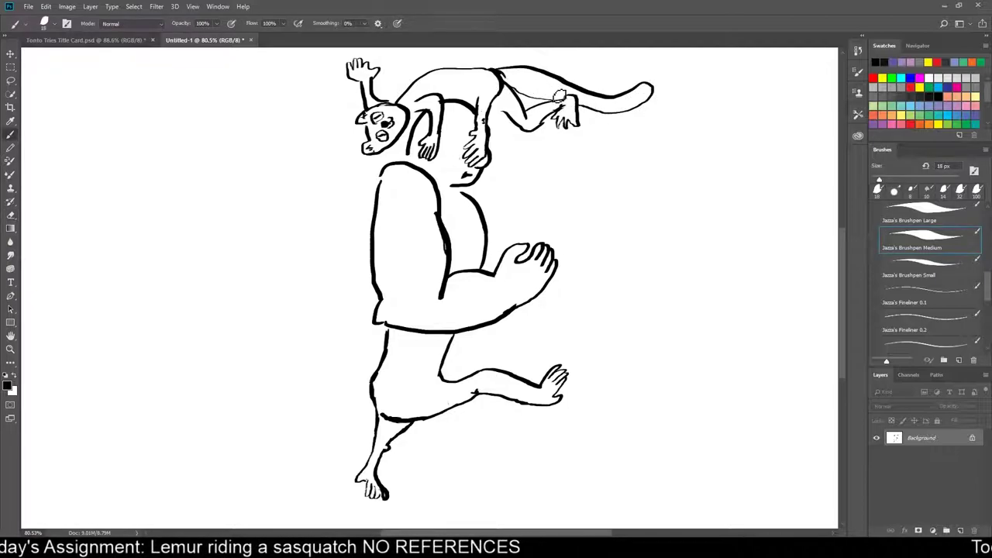
pyautogui.press('e')
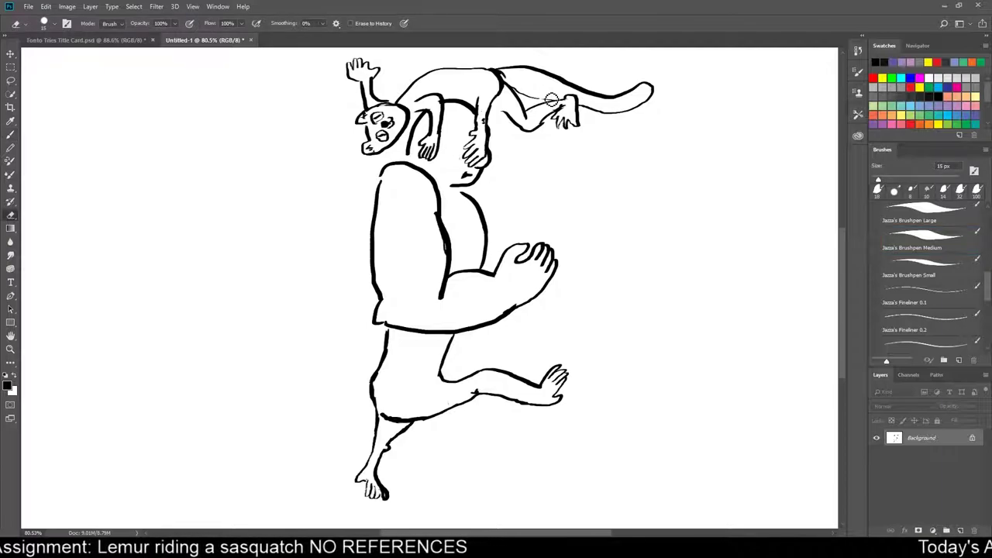
pyautogui.moveTo(552, 105); pyautogui.dragTo(535, 99)
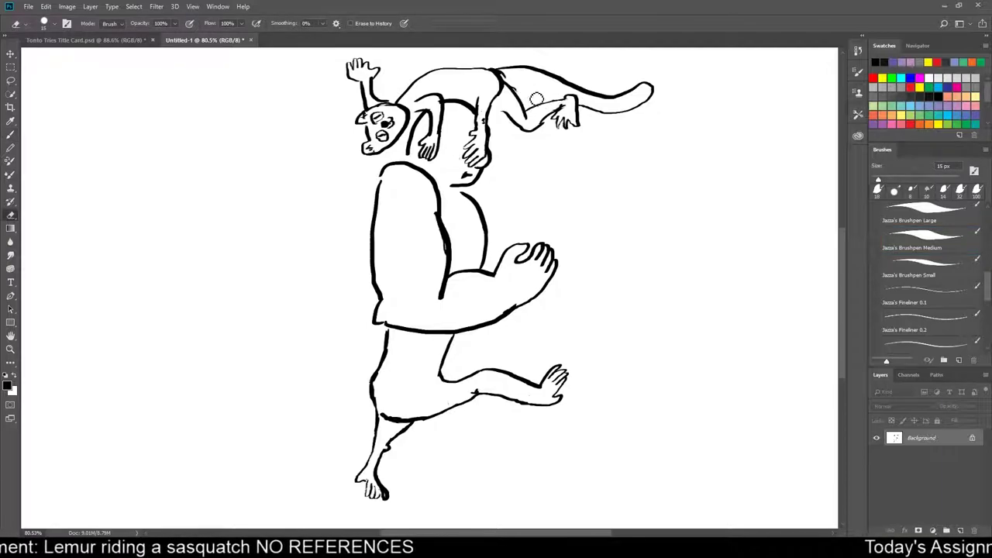
# - Fill the lemur's tail with jagged black rings from the rump to the tip
pyautogui.press('b')
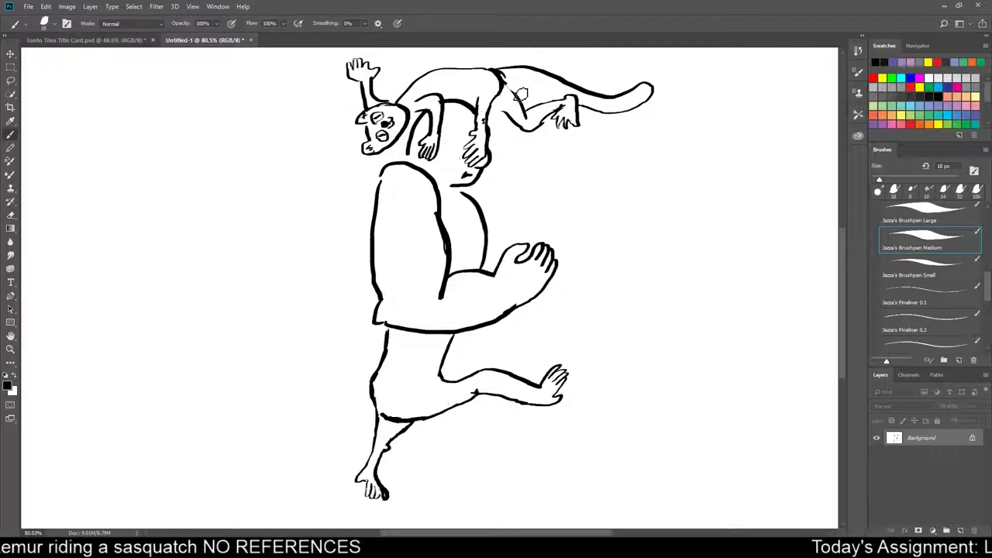
pyautogui.moveTo(508, 80)
pyautogui.mouseDown()
pyautogui.moveTo(555, 84)
pyautogui.moveTo(566, 101)
pyautogui.moveTo(509, 84)
pyautogui.moveTo(542, 74)
pyautogui.moveTo(542, 91)
pyautogui.moveTo(561, 83)
pyautogui.moveTo(554, 98)
pyautogui.moveTo(581, 95)
pyautogui.moveTo(570, 99)
pyautogui.moveTo(591, 98)
pyautogui.moveTo(593, 109)
pyautogui.moveTo(608, 99)
pyautogui.moveTo(599, 108)
pyautogui.moveTo(615, 117)
pyautogui.moveTo(625, 117)
pyautogui.moveTo(618, 107)
pyautogui.moveTo(642, 105)
pyautogui.mouseUp()
pyautogui.moveTo(638, 92); pyautogui.dragTo(651, 110)
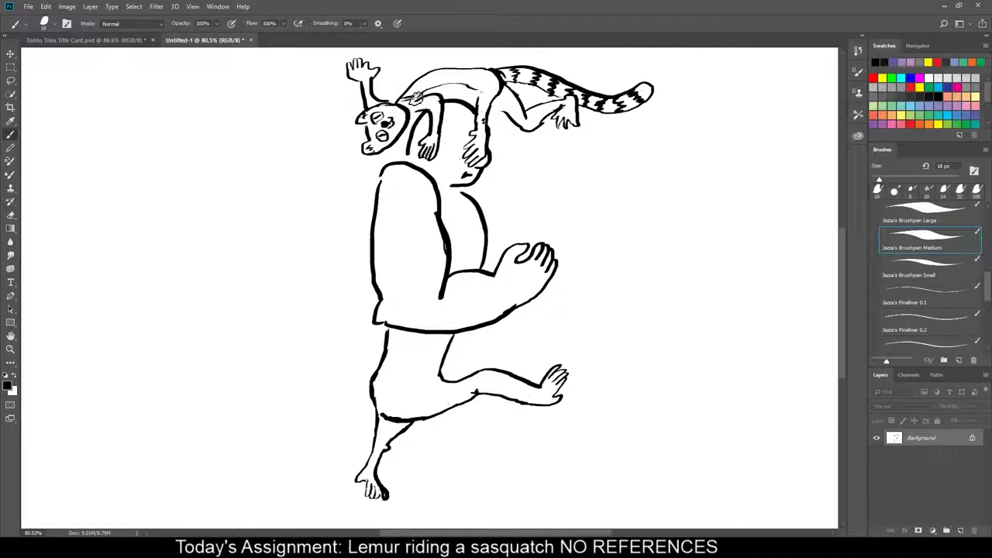
# - Add fine fur hatching along the lemur's back, and erase the excess line work beside its near hind leg
pyautogui.moveTo(424, 88); pyautogui.dragTo(477, 72)
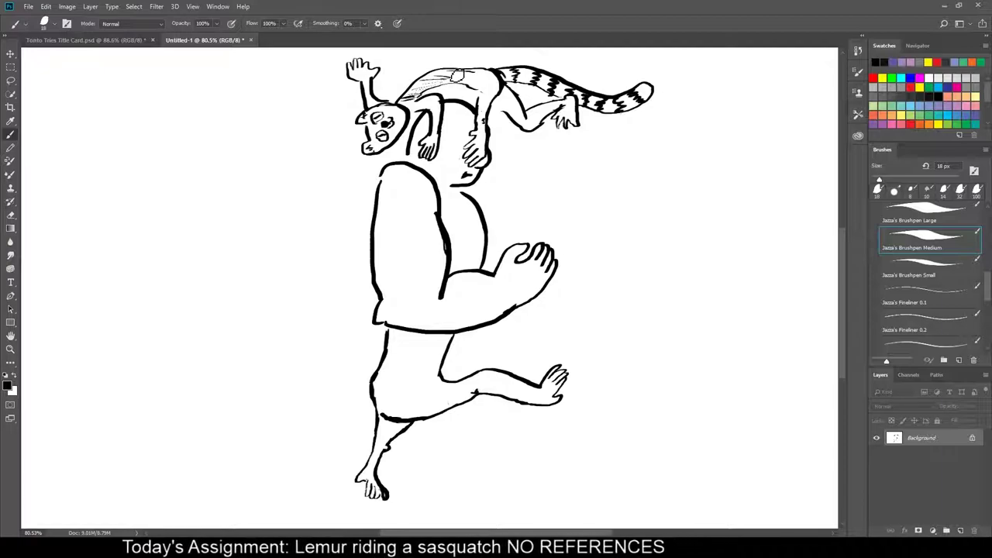
pyautogui.moveTo(480, 135); pyautogui.dragTo(488, 89)
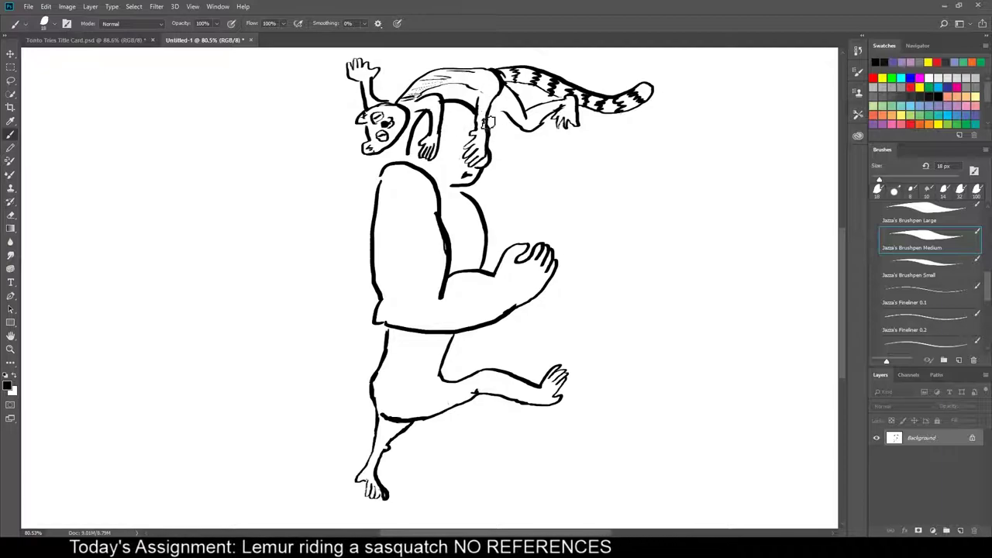
pyautogui.press('e')
pyautogui.moveTo(484, 115); pyautogui.dragTo(486, 158)
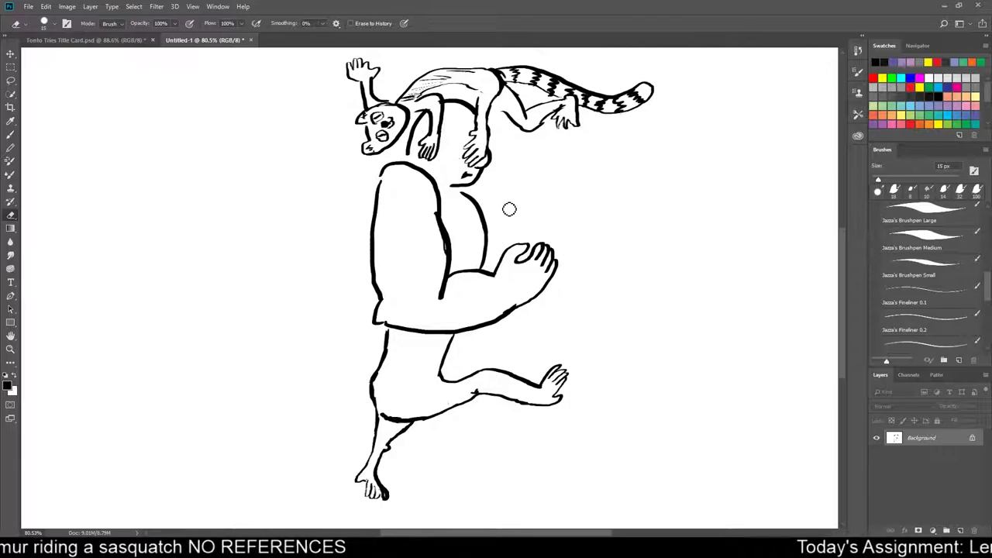
# - Draw the sasquatch's far arm bending up from the chest toward the base of the lemur's tail
pyautogui.press('b')
pyautogui.moveTo(484, 205); pyautogui.dragTo(519, 180)
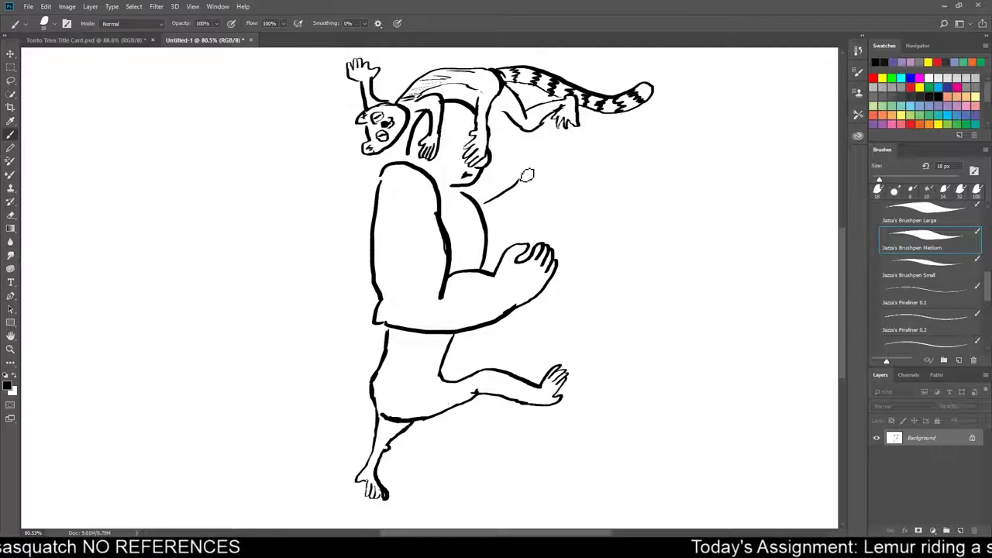
pyautogui.moveTo(525, 182); pyautogui.dragTo(532, 138)
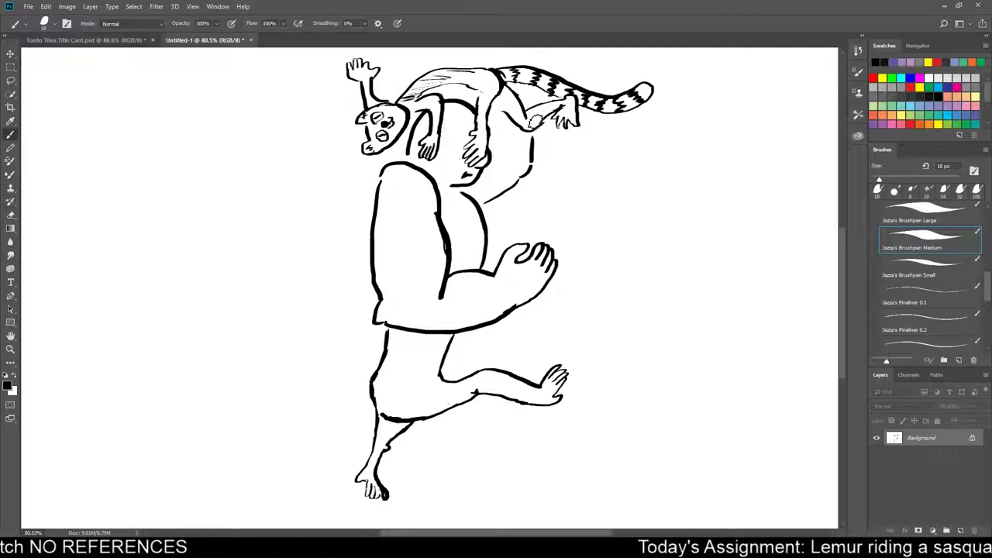
pyautogui.moveTo(497, 153); pyautogui.dragTo(496, 130)
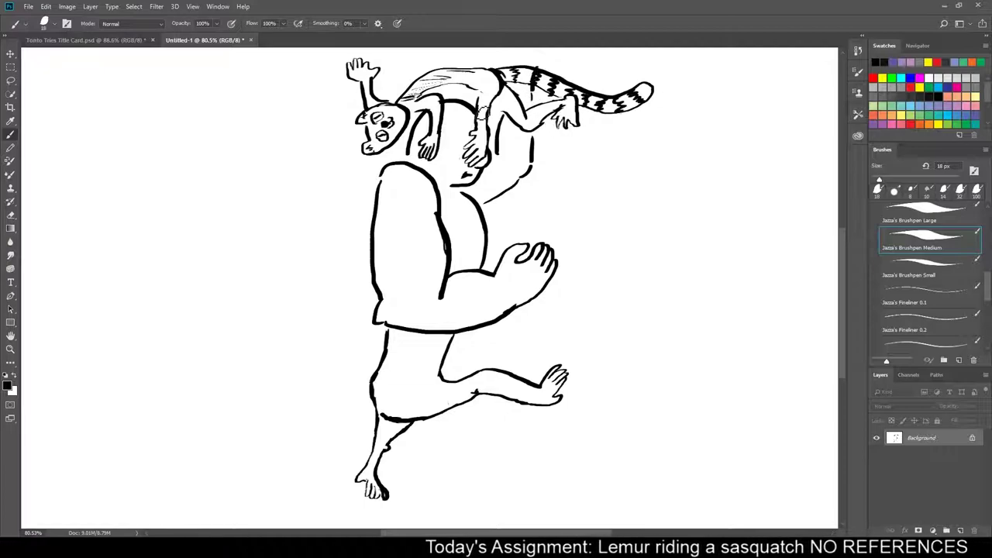
# - Draw the sasquatch's fist gripping the base of the lemur's tail, erasing the tail markings inside the hand
pyautogui.moveTo(543, 66)
pyautogui.mouseDown()
pyautogui.moveTo(504, 66)
pyautogui.moveTo(505, 85)
pyautogui.moveTo(506, 76)
pyautogui.moveTo(528, 71)
pyautogui.mouseUp()
pyautogui.press('e')
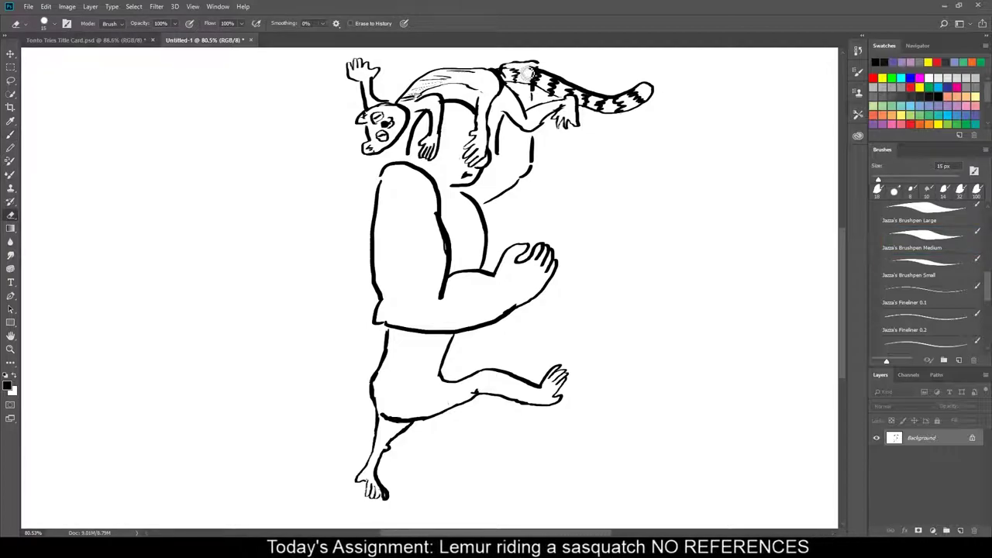
pyautogui.moveTo(518, 80); pyautogui.dragTo(540, 68)
pyautogui.press('b')
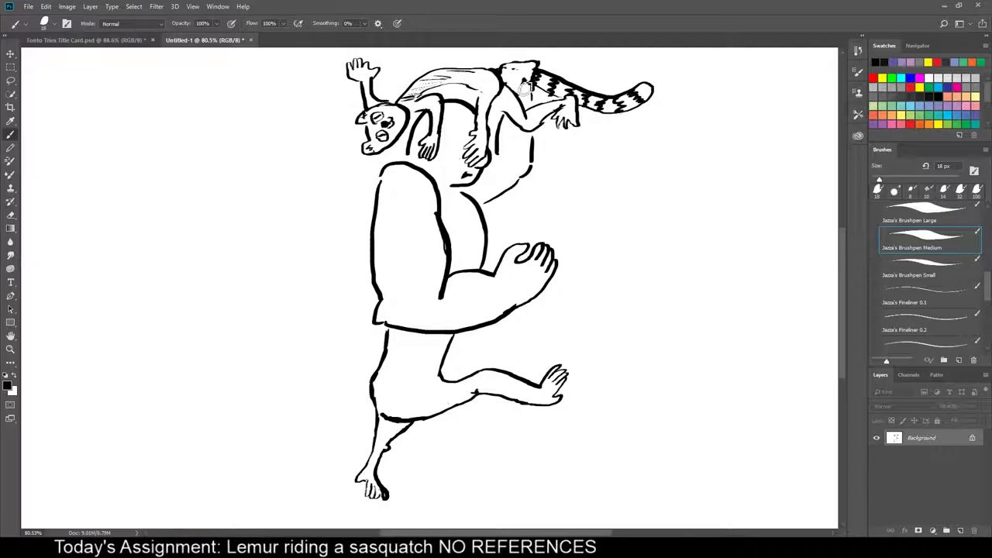
pyautogui.moveTo(513, 88)
pyautogui.mouseDown()
pyautogui.moveTo(537, 99)
pyautogui.moveTo(521, 99)
pyautogui.moveTo(513, 78)
pyautogui.moveTo(533, 80)
pyautogui.mouseUp()
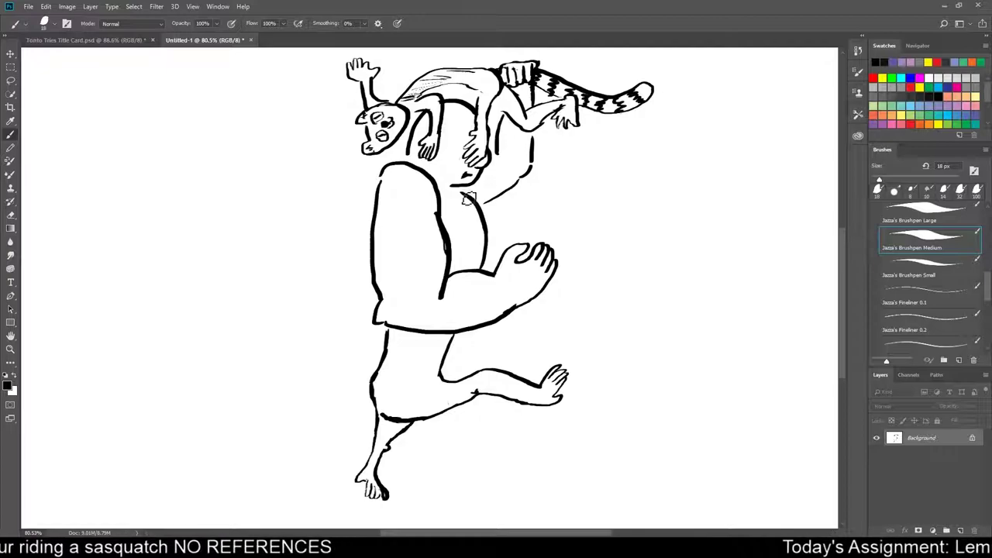
# - Redraw the sasquatch's mouth open with teeth, and add the eye, brow and ear between the lemur's limbs
pyautogui.press('e')
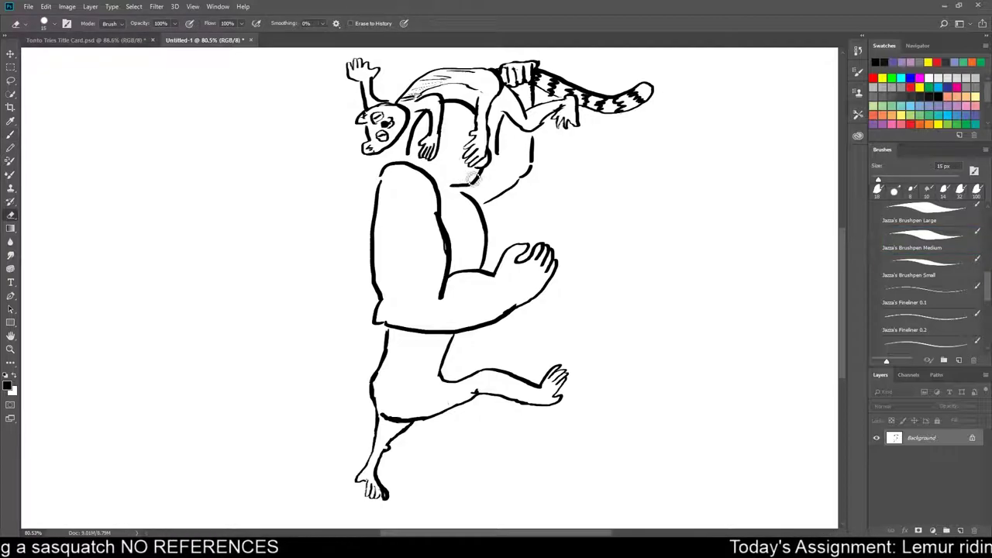
pyautogui.press('b')
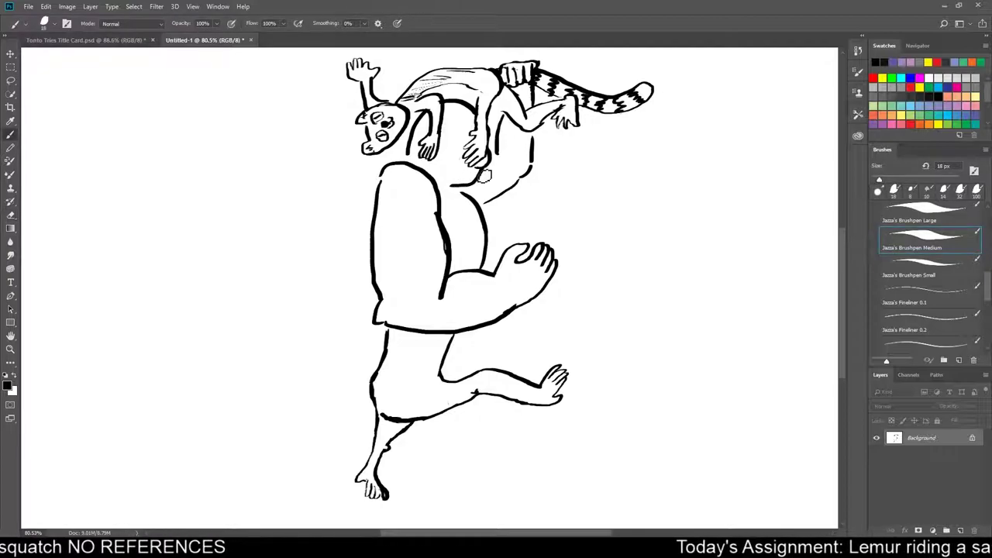
pyautogui.moveTo(457, 177)
pyautogui.mouseDown()
pyautogui.moveTo(476, 171)
pyautogui.moveTo(465, 184)
pyautogui.moveTo(452, 183)
pyautogui.moveTo(459, 175)
pyautogui.mouseUp()
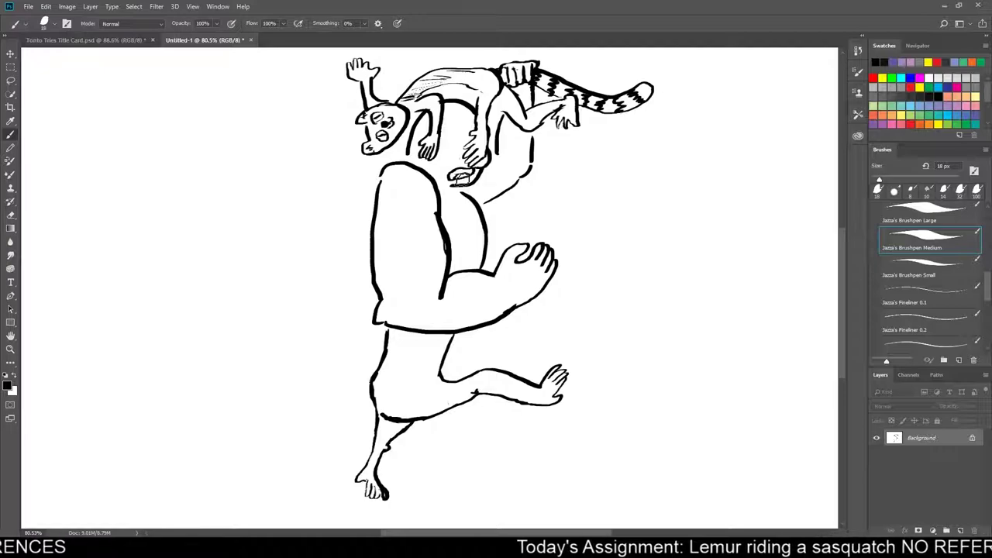
pyautogui.moveTo(461, 177)
pyautogui.mouseDown()
pyautogui.moveTo(473, 174)
pyautogui.moveTo(456, 174)
pyautogui.moveTo(455, 131)
pyautogui.moveTo(475, 133)
pyautogui.moveTo(463, 156)
pyautogui.moveTo(460, 130)
pyautogui.moveTo(470, 147)
pyautogui.moveTo(464, 126)
pyautogui.moveTo(474, 122)
pyautogui.mouseUp()
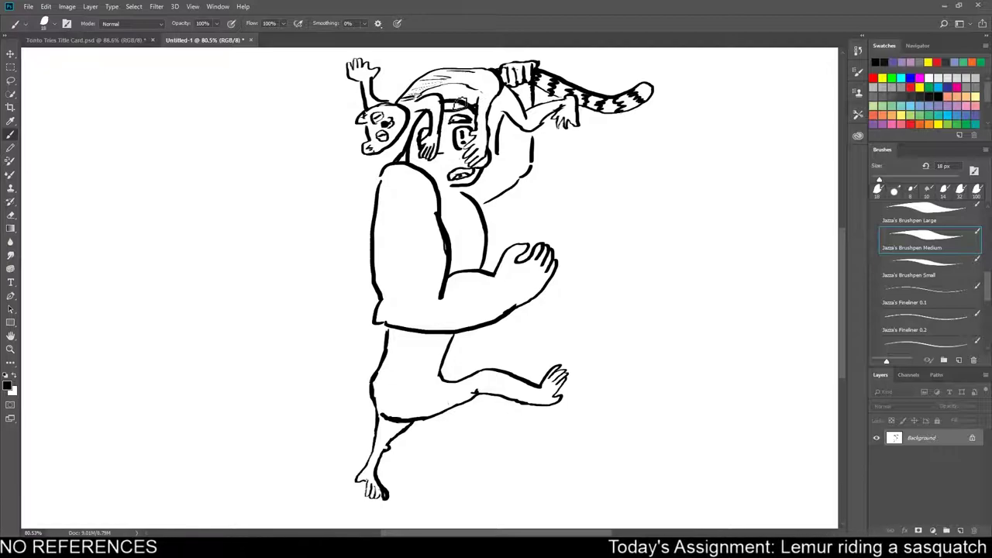
pyautogui.press('e')
pyautogui.moveTo(462, 104); pyautogui.dragTo(468, 102)
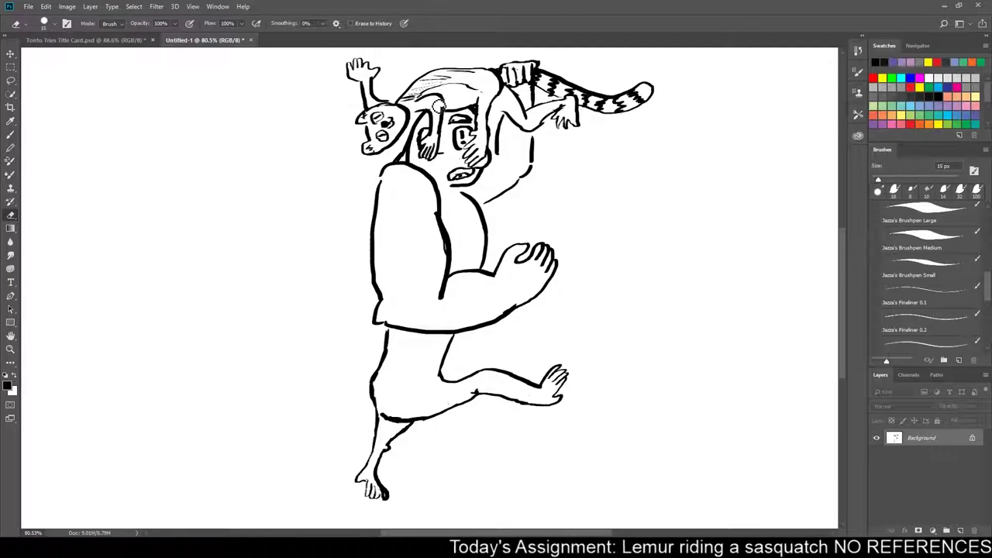
# - Draw a small nipple at the edge of the sasquatch's chest and clean up its lines with the Eraser
pyautogui.press('b')
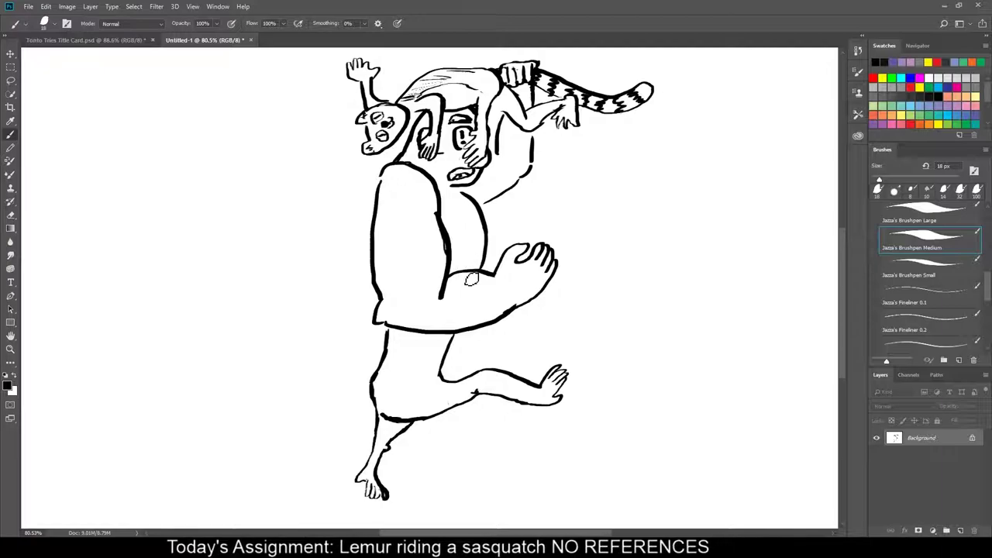
pyautogui.moveTo(476, 238)
pyautogui.mouseDown()
pyautogui.moveTo(480, 254)
pyautogui.moveTo(483, 247)
pyautogui.mouseUp()
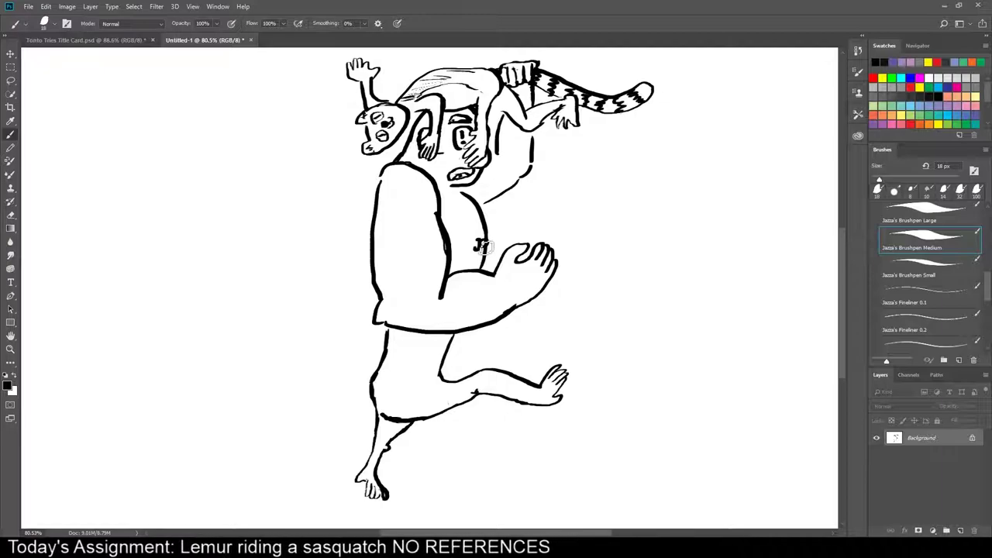
pyautogui.press('e')
pyautogui.moveTo(484, 245); pyautogui.dragTo(500, 243)
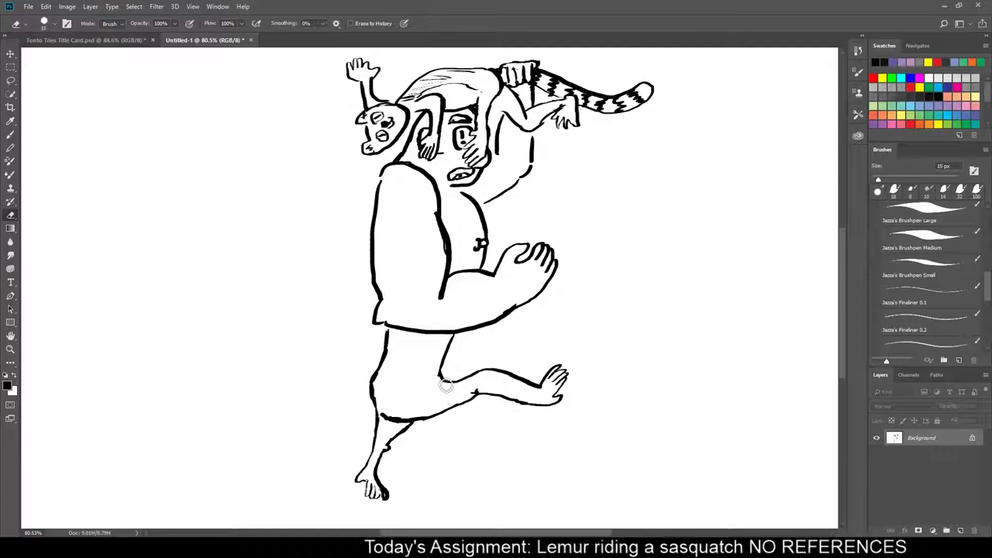
# - Draw briefs on the sasquatch's hips with a double-line waistband, and rework the leg opening into a thin band
pyautogui.press('b')
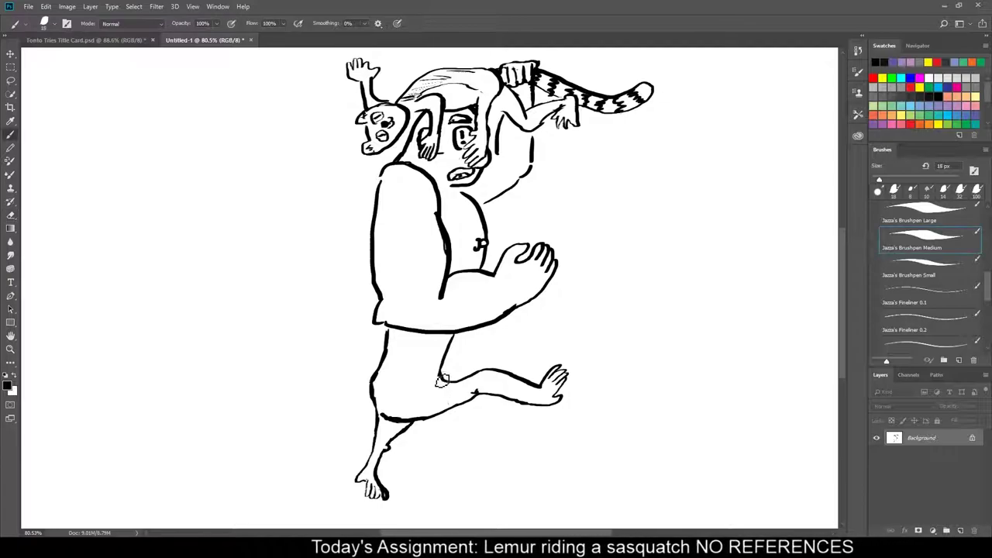
pyautogui.moveTo(438, 380)
pyautogui.mouseDown()
pyautogui.moveTo(423, 417)
pyautogui.moveTo(443, 382)
pyautogui.moveTo(415, 427)
pyautogui.mouseUp()
pyautogui.moveTo(383, 376)
pyautogui.mouseDown()
pyautogui.moveTo(443, 364)
pyautogui.moveTo(382, 374)
pyautogui.mouseUp()
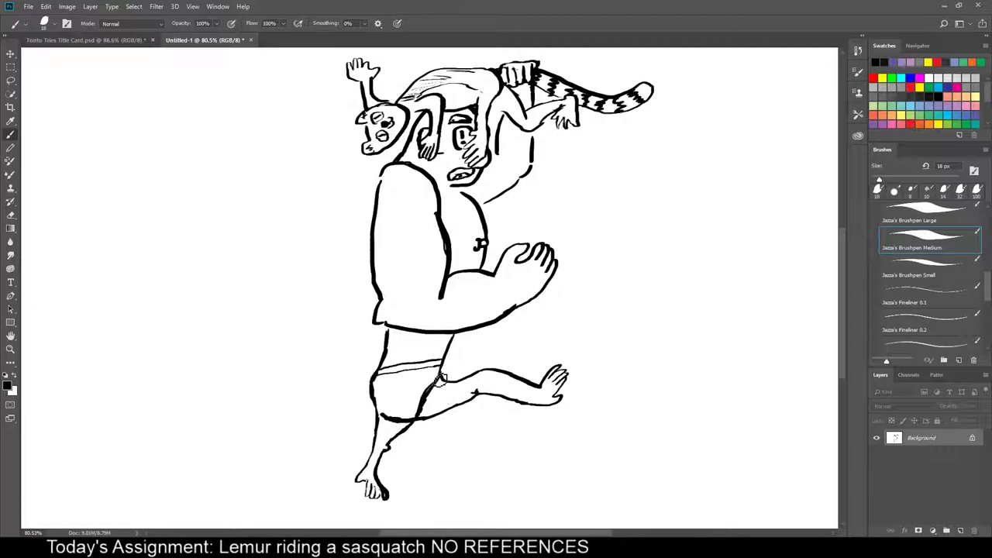
pyautogui.press('e')
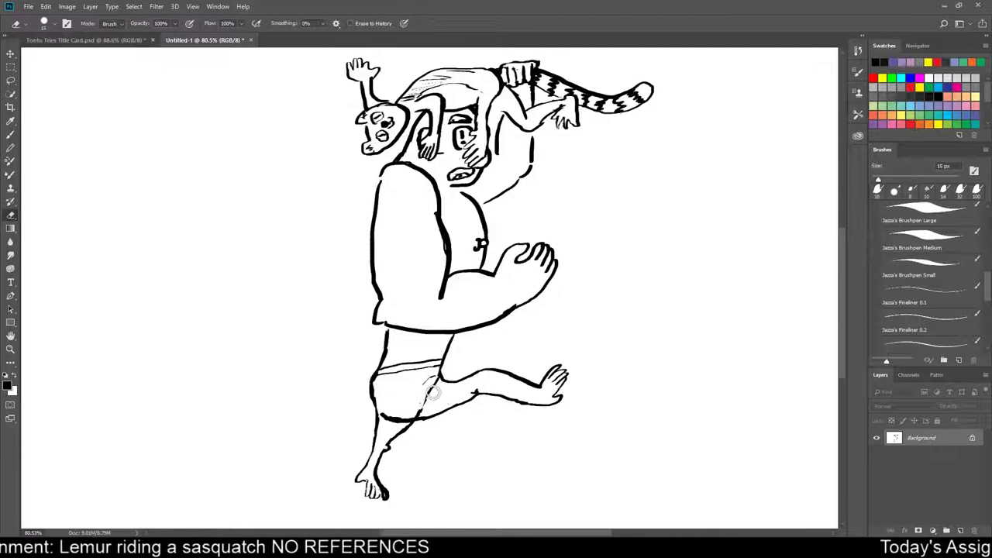
pyautogui.press('b')
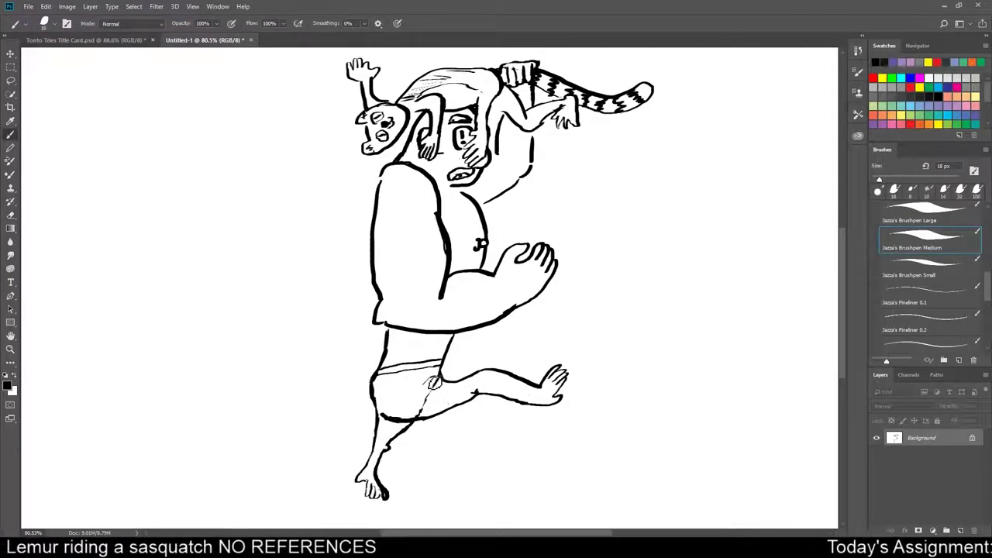
pyautogui.press('e')
pyautogui.press('b')
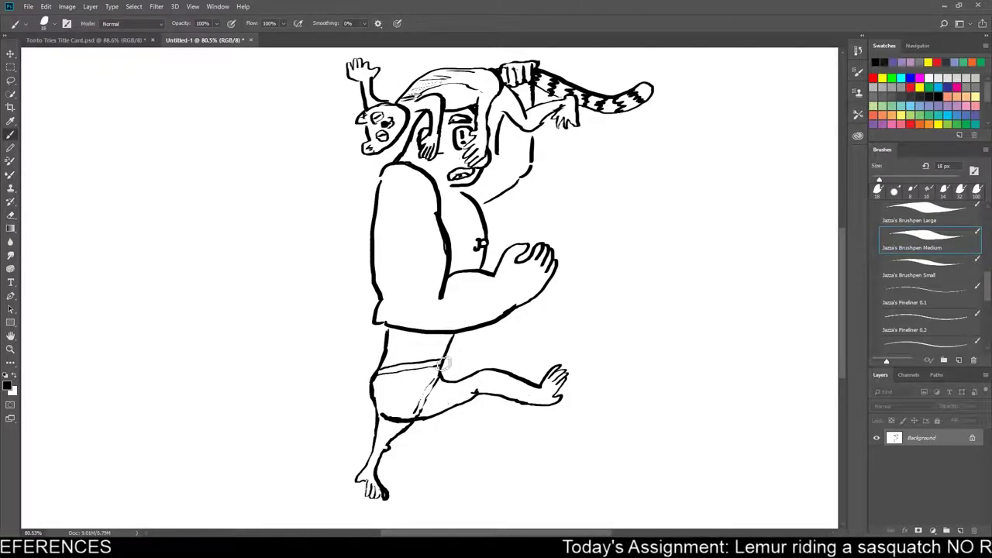
# - Stretch the back of the briefs up to the lemur's raised hand, erasing the old waistband and adding a curved waistband line
pyautogui.moveTo(436, 364)
pyautogui.mouseDown()
pyautogui.moveTo(387, 355)
pyautogui.moveTo(369, 322)
pyautogui.moveTo(352, 120)
pyautogui.moveTo(370, 72)
pyautogui.mouseUp()
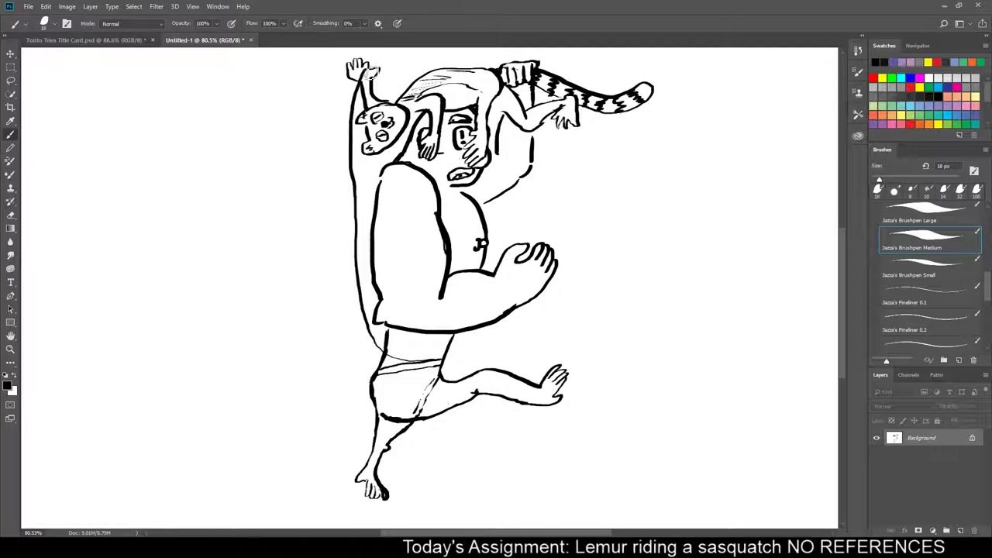
pyautogui.moveTo(381, 417)
pyautogui.mouseDown()
pyautogui.moveTo(346, 307)
pyautogui.moveTo(346, 148)
pyautogui.moveTo(368, 76)
pyautogui.mouseUp()
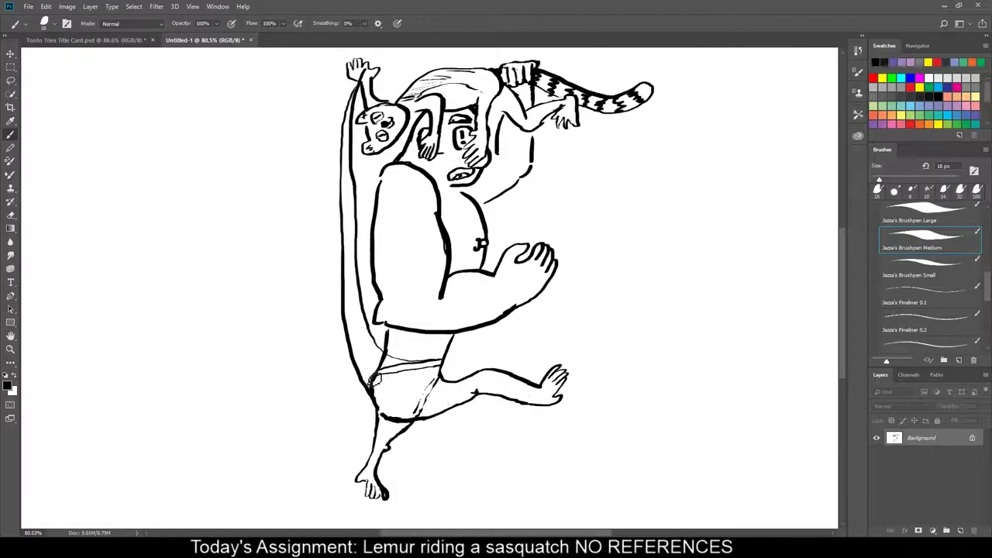
pyautogui.press('e')
pyautogui.moveTo(387, 361)
pyautogui.mouseDown()
pyautogui.moveTo(381, 398)
pyautogui.moveTo(383, 373)
pyautogui.moveTo(422, 368)
pyautogui.moveTo(393, 368)
pyautogui.mouseUp()
pyautogui.press('b')
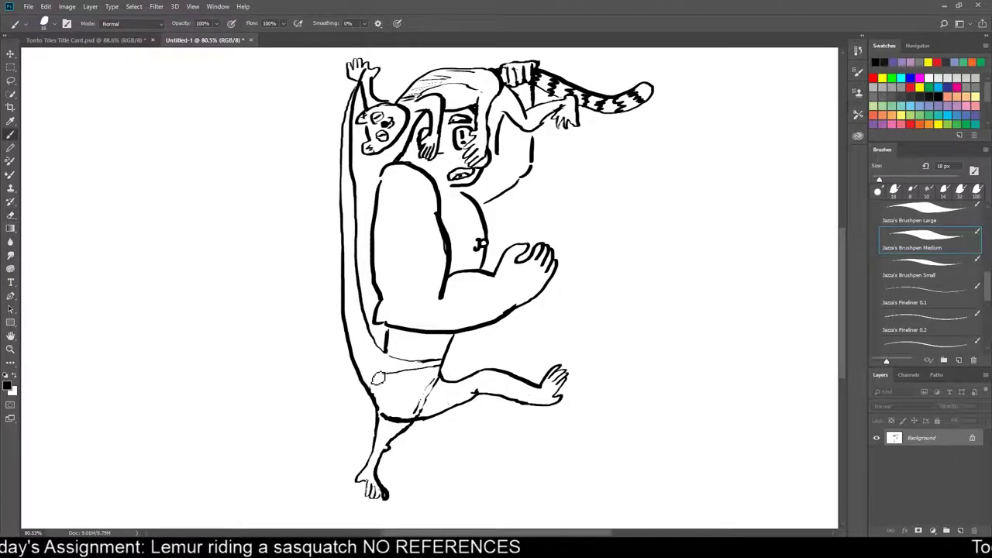
pyautogui.press('e')
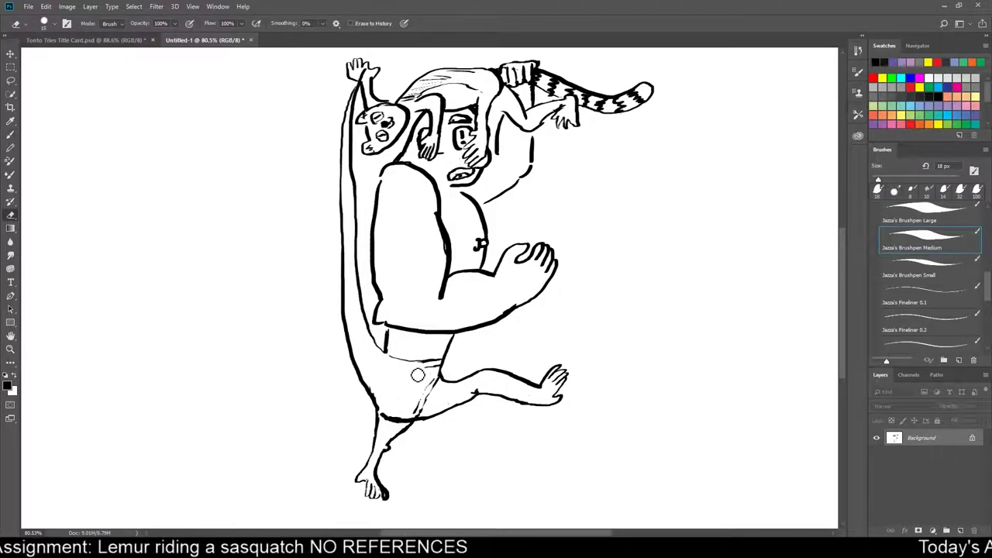
pyautogui.press('b')
pyautogui.moveTo(401, 369)
pyautogui.mouseDown()
pyautogui.moveTo(372, 345)
pyautogui.moveTo(363, 302)
pyautogui.mouseUp()
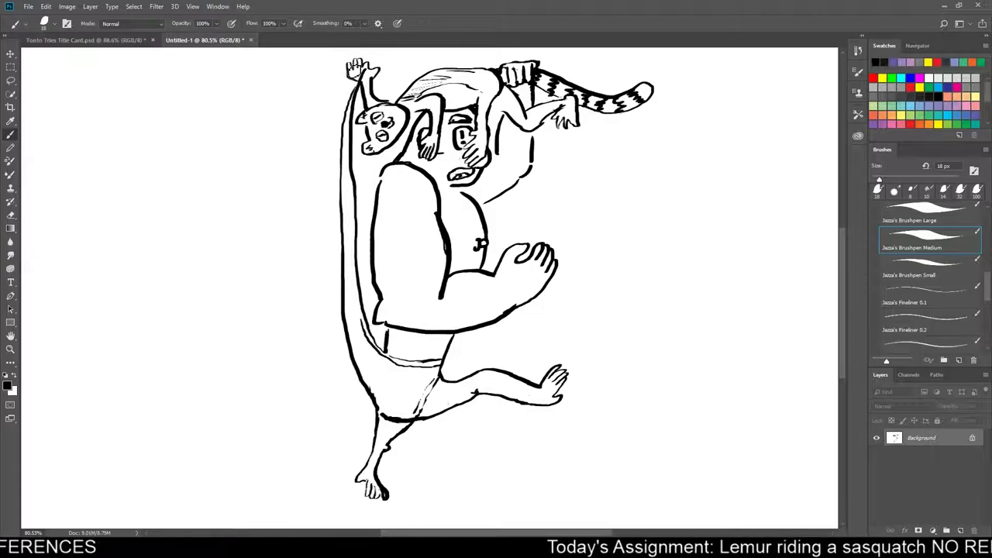
# - Erase the lemur's raised open hand and redraw it clutching the stretched briefs
pyautogui.press('e')
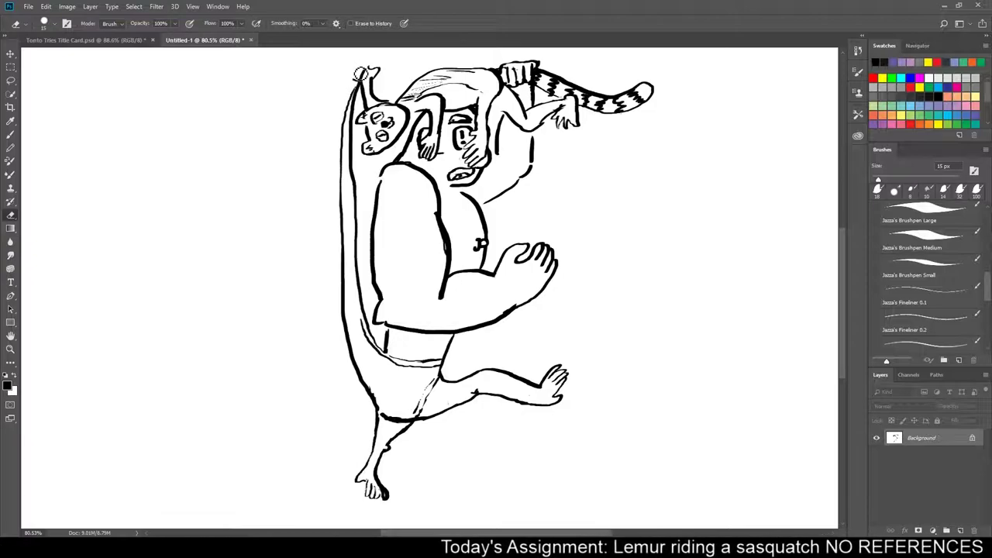
pyautogui.moveTo(359, 81)
pyautogui.mouseDown()
pyautogui.moveTo(383, 75)
pyautogui.moveTo(385, 85)
pyautogui.moveTo(375, 68)
pyautogui.moveTo(383, 83)
pyautogui.moveTo(355, 89)
pyautogui.mouseUp()
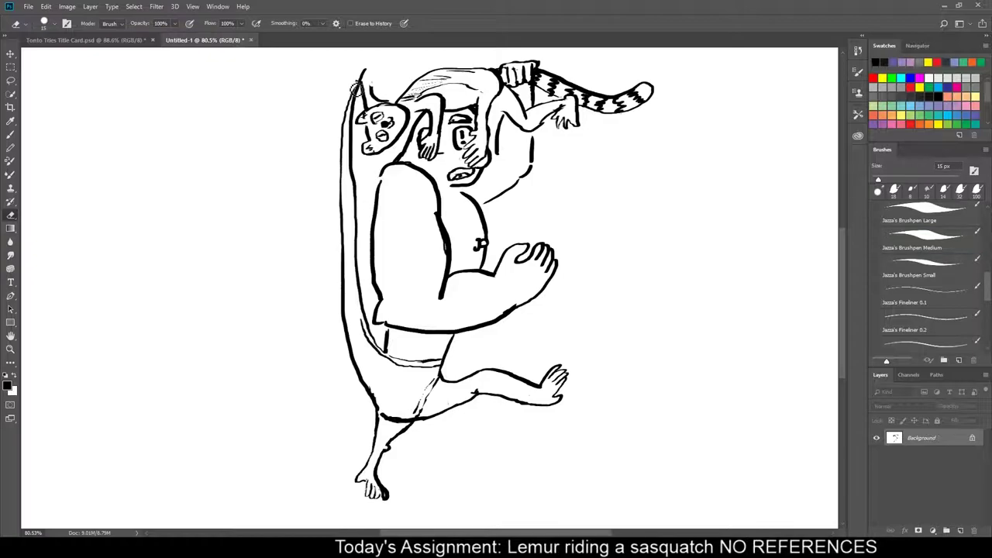
pyautogui.press('b')
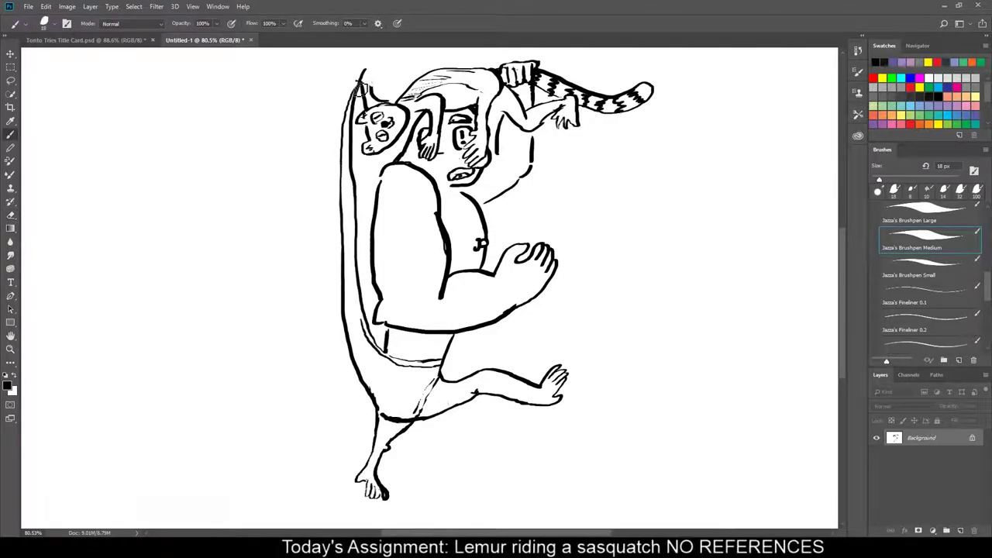
pyautogui.moveTo(359, 75); pyautogui.dragTo(370, 74)
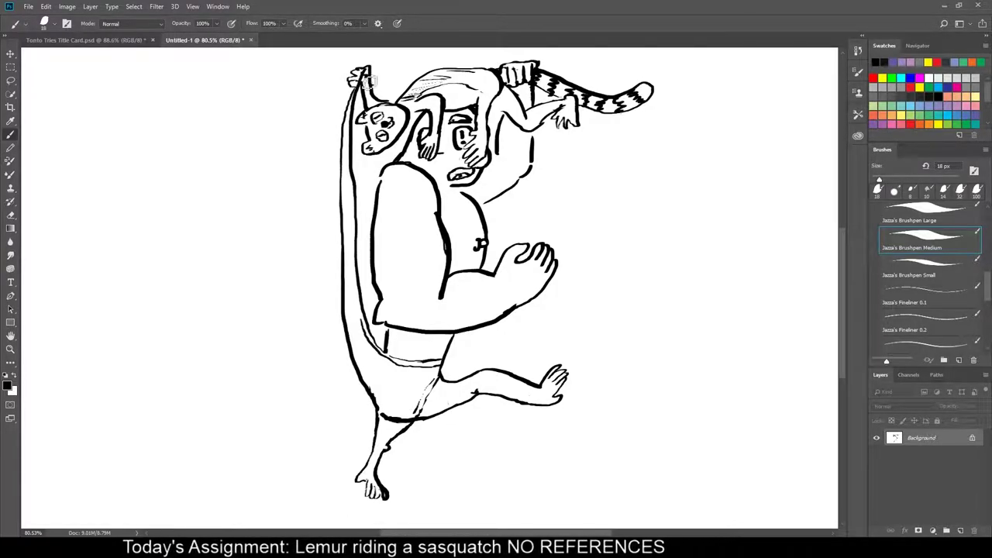
pyautogui.press('e')
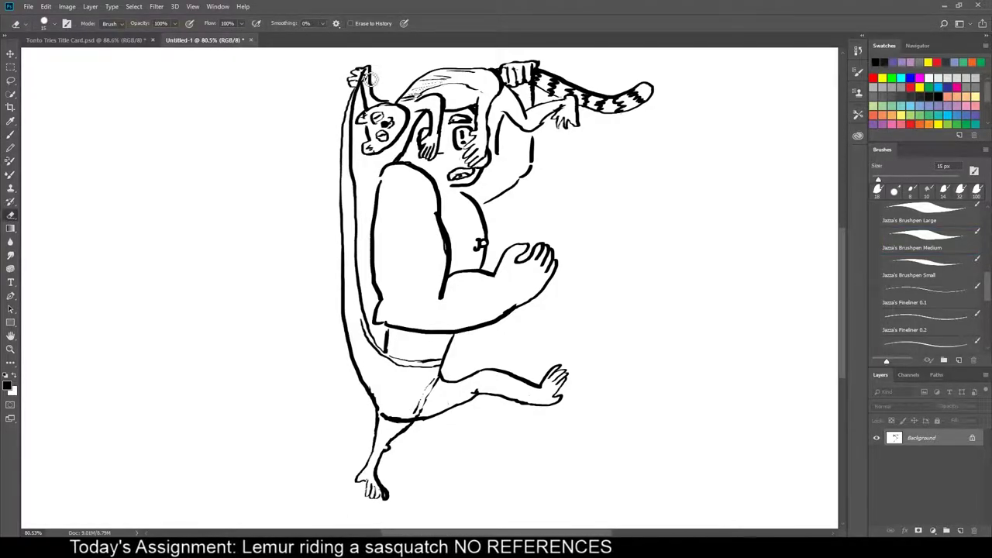
# - Erase the sasquatch's standing foot and lower shin, and draw a tapered peg leg with a rounded collar instead
pyautogui.press('b')
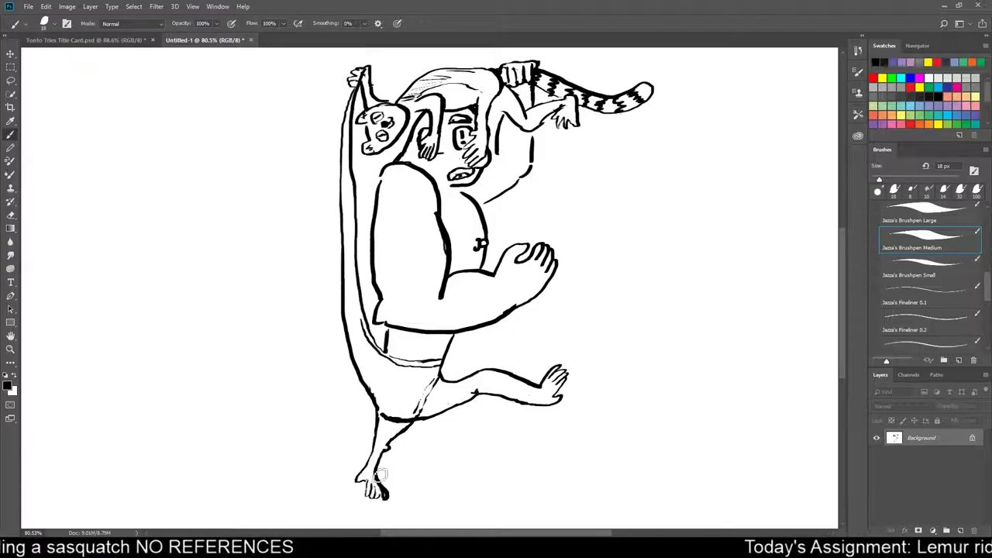
pyautogui.press('e')
pyautogui.moveTo(381, 468)
pyautogui.mouseDown()
pyautogui.moveTo(372, 472)
pyautogui.moveTo(382, 455)
pyautogui.moveTo(361, 483)
pyautogui.moveTo(359, 474)
pyautogui.moveTo(395, 468)
pyautogui.moveTo(359, 489)
pyautogui.moveTo(394, 478)
pyautogui.moveTo(368, 503)
pyautogui.moveTo(390, 503)
pyautogui.moveTo(357, 487)
pyautogui.mouseUp()
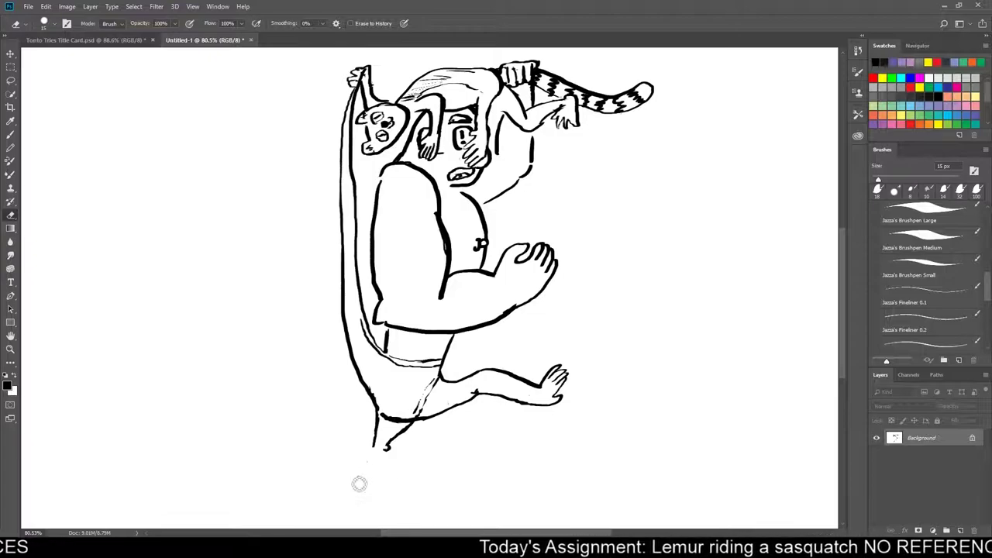
pyautogui.press('b')
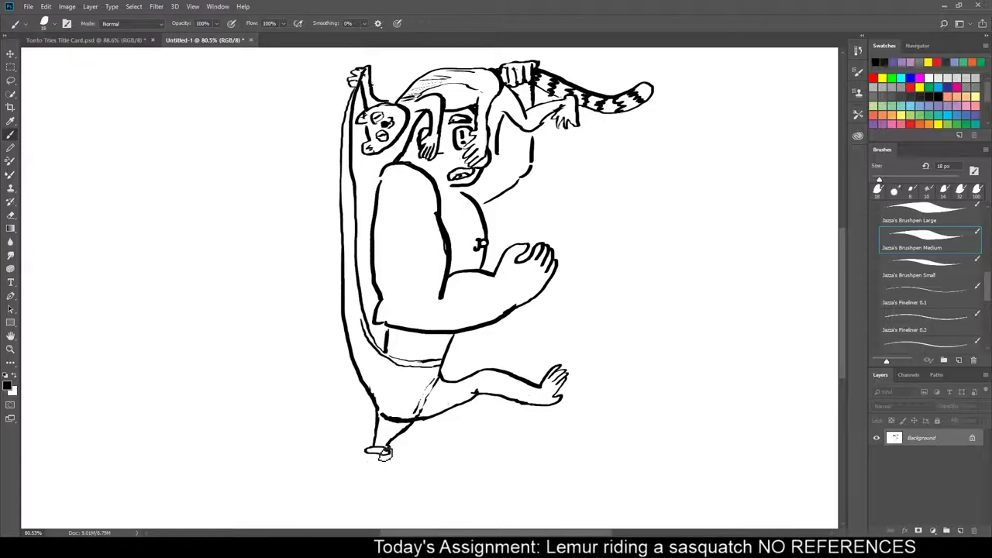
pyautogui.press('e')
pyautogui.press('b')
pyautogui.moveTo(387, 460)
pyautogui.mouseDown()
pyautogui.moveTo(363, 501)
pyautogui.moveTo(375, 457)
pyautogui.mouseUp()
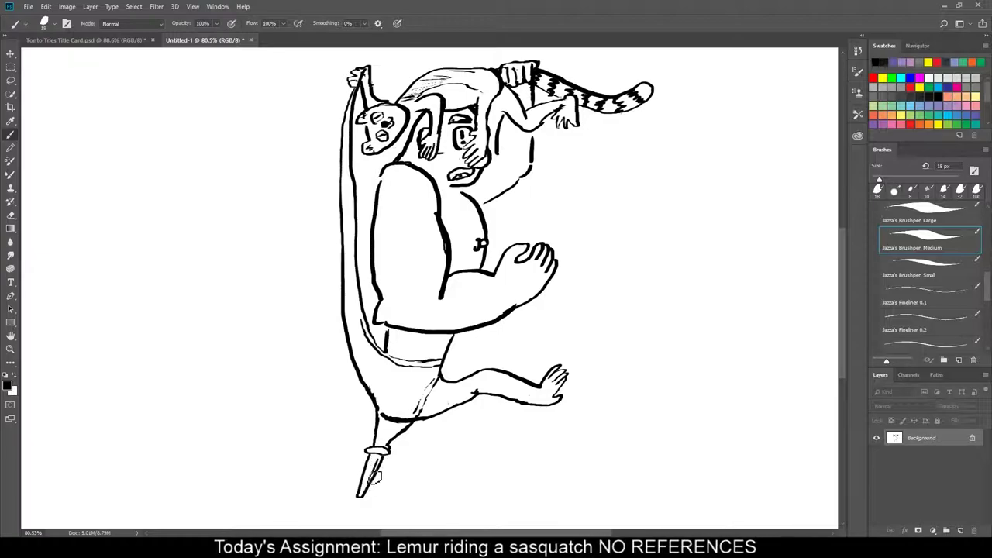
pyautogui.moveTo(377, 473); pyautogui.dragTo(367, 491)
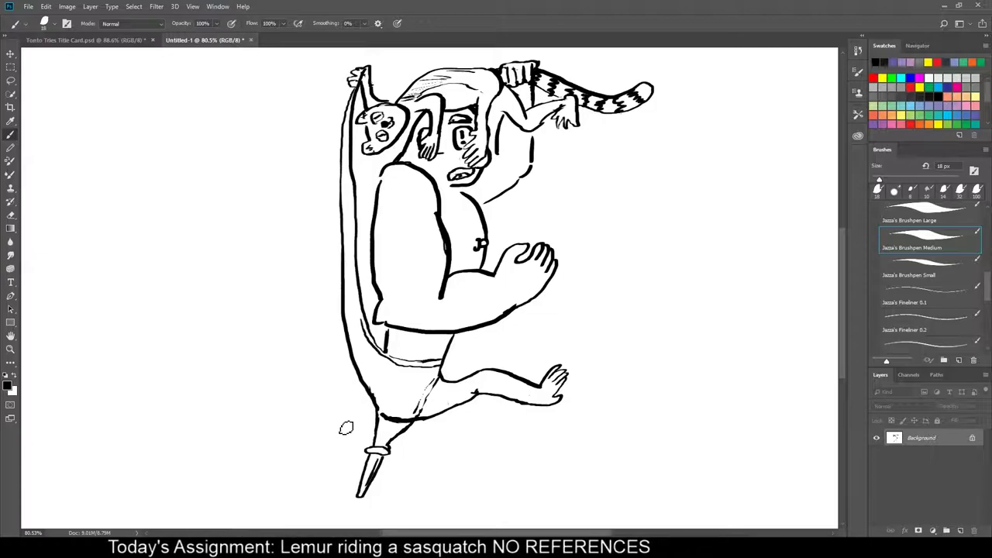
# - Draw five thin horizontal speed lines behind the sasquatch, from foot level up to shoulder height
pyautogui.moveTo(319, 484); pyautogui.dragTo(243, 486)
pyautogui.moveTo(307, 447); pyautogui.dragTo(230, 448)
pyautogui.moveTo(293, 386); pyautogui.dragTo(238, 385)
pyautogui.moveTo(269, 305); pyautogui.dragTo(145, 313)
pyautogui.moveTo(234, 164); pyautogui.dragTo(130, 177)
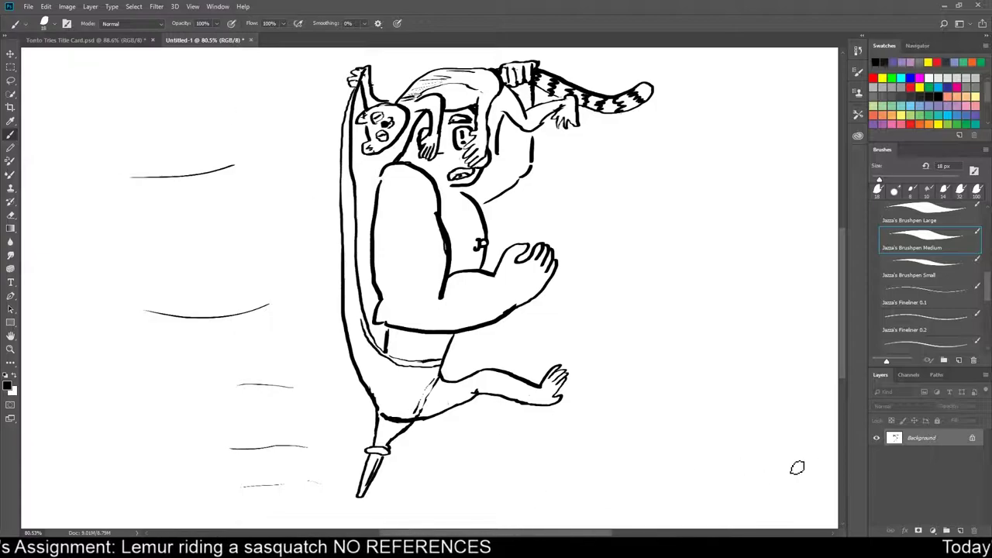
# - Draw a wavy ground line across the full width of the canvas, running beneath the tip of the peg leg
pyautogui.moveTo(828, 497)
pyautogui.mouseDown()
pyautogui.moveTo(501, 512)
pyautogui.moveTo(437, 502)
pyautogui.moveTo(291, 507)
pyautogui.moveTo(230, 489)
pyautogui.moveTo(120, 494)
pyautogui.moveTo(27, 513)
pyautogui.mouseUp()
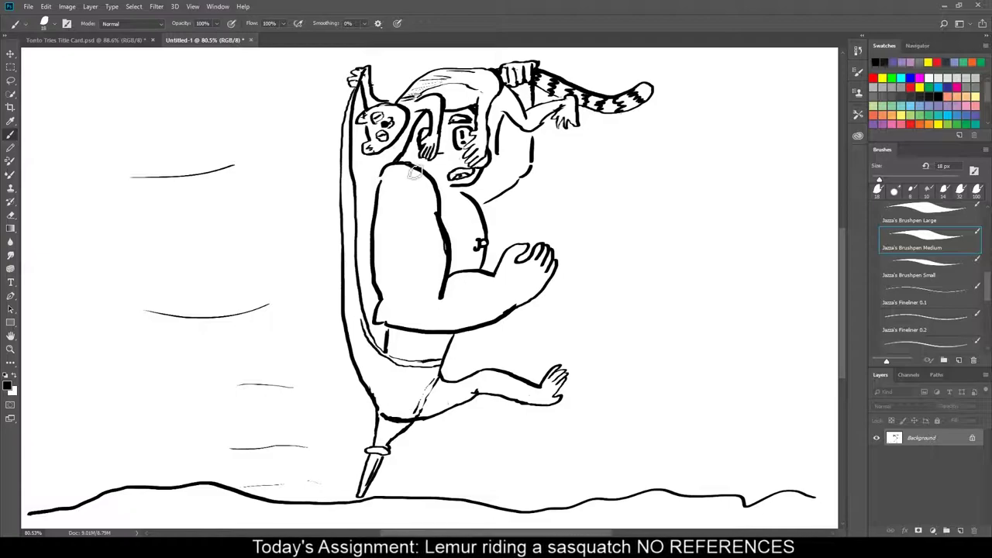
# - Draw a jagged furry edge down the front of the sasquatch's upper arm and erase the smooth outline behind it
pyautogui.moveTo(449, 202); pyautogui.dragTo(455, 268)
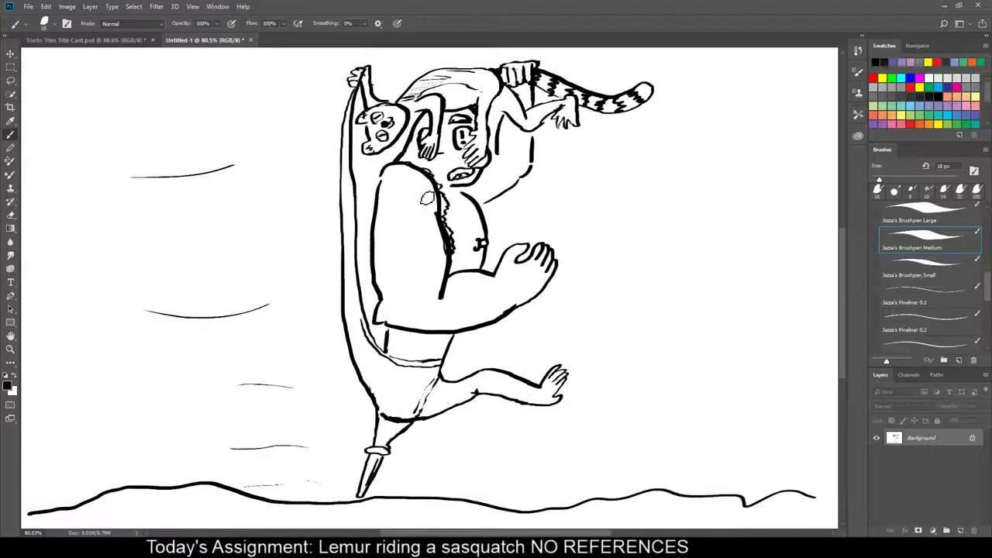
pyautogui.press('e')
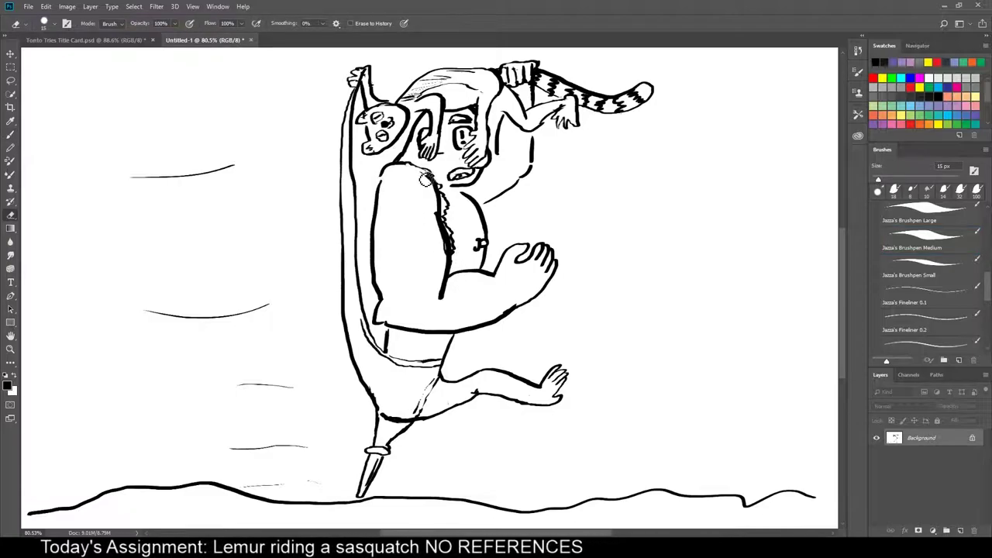
pyautogui.moveTo(422, 176); pyautogui.dragTo(432, 185)
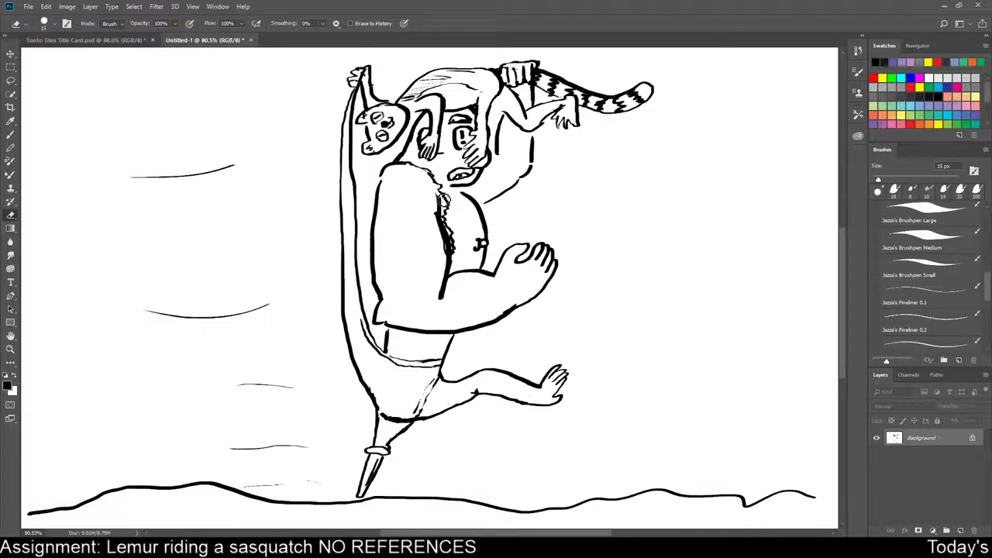
pyautogui.moveTo(443, 209); pyautogui.dragTo(446, 245)
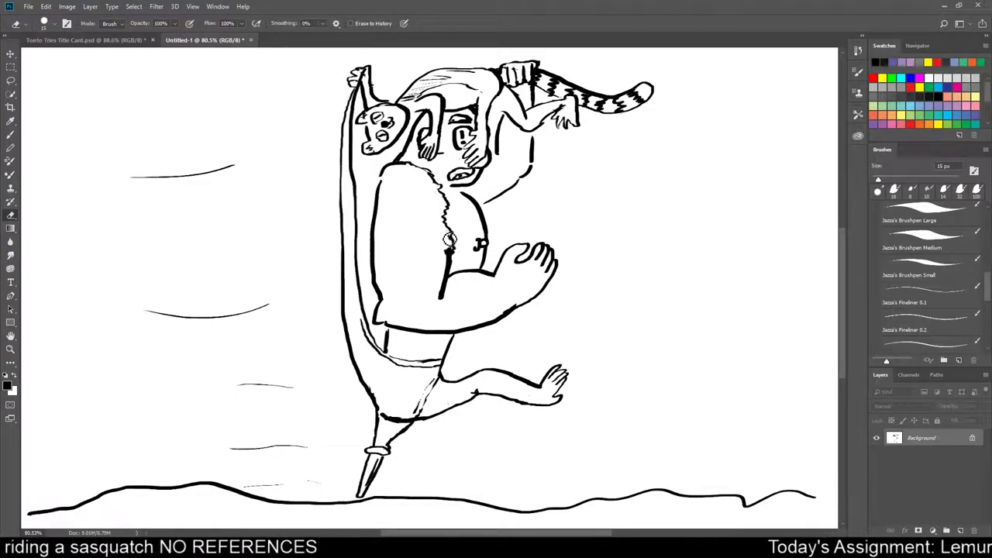
pyautogui.moveTo(449, 239); pyautogui.dragTo(447, 252)
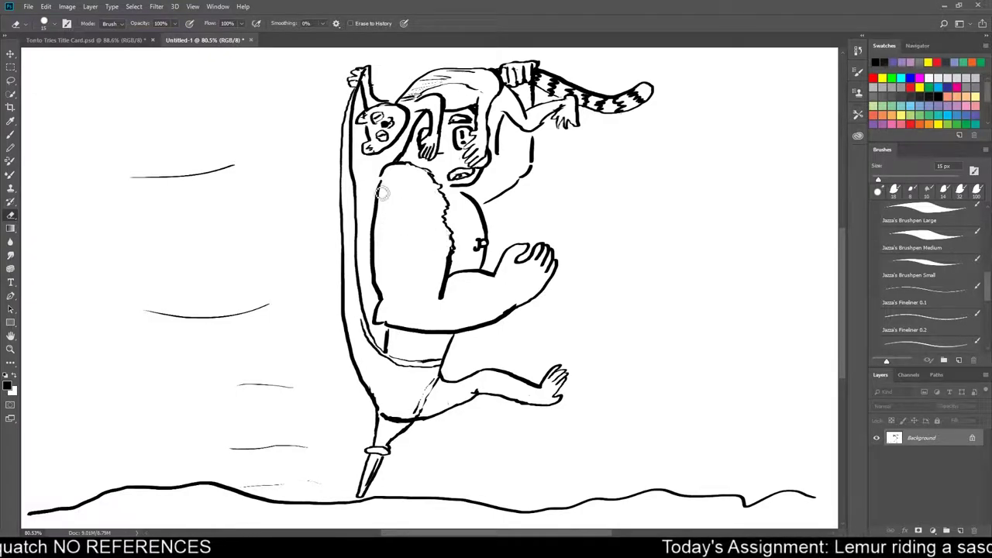
# - Redraw the back edge of the sasquatch's upper arm as a fuller, rougher curve and erase the old line inside it
pyautogui.press('b')
pyautogui.moveTo(384, 172); pyautogui.dragTo(374, 257)
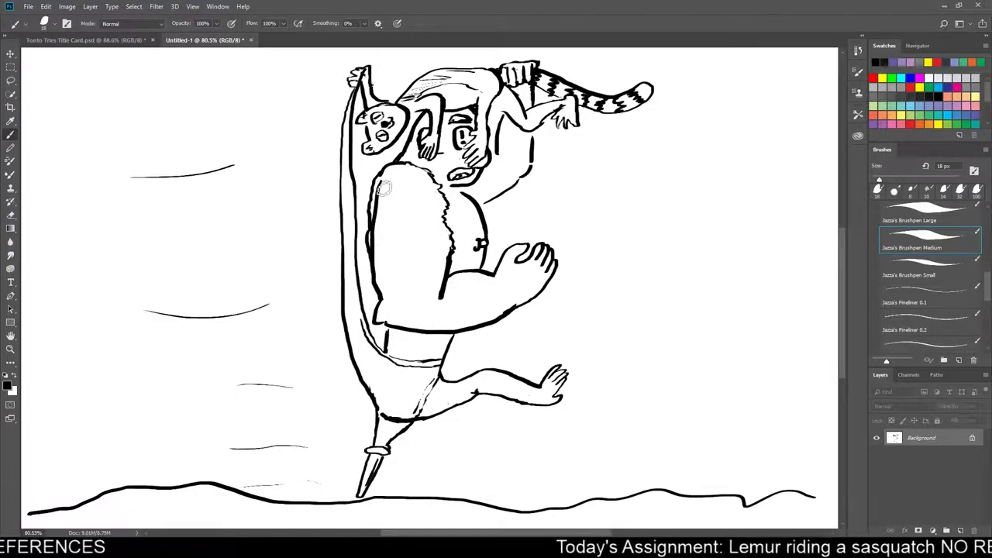
pyautogui.press('e')
pyautogui.moveTo(381, 211)
pyautogui.mouseDown()
pyautogui.moveTo(380, 268)
pyautogui.moveTo(375, 237)
pyautogui.mouseUp()
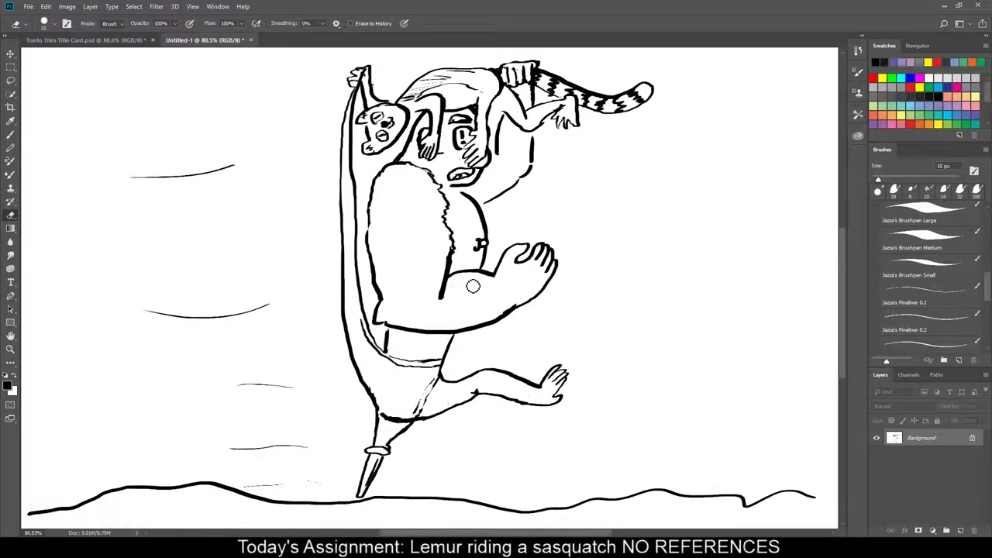
# - Undo the recent fur edits on the sasquatch's upper arm and restore them
pyautogui.press('b')
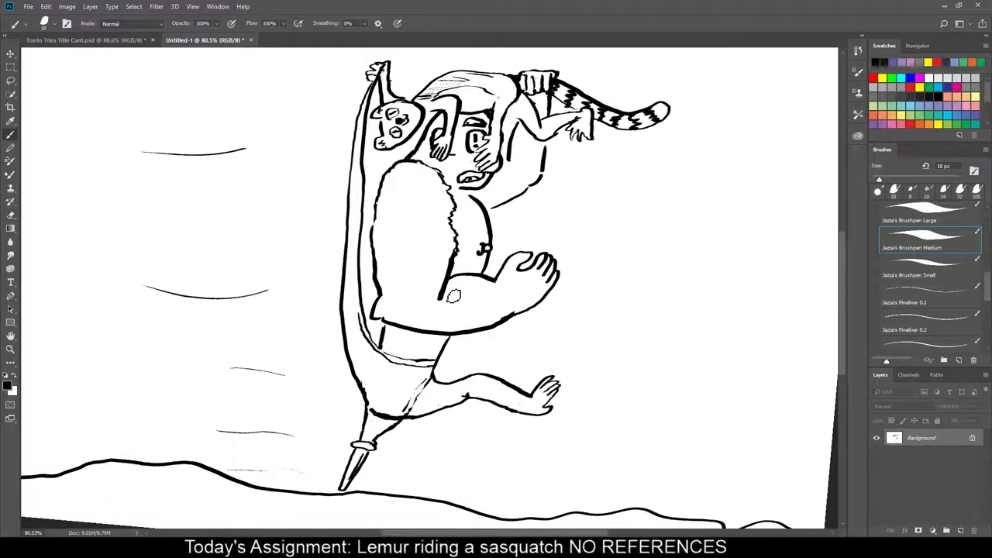
pyautogui.hotkey('ctrl', 'alt', 'Right')
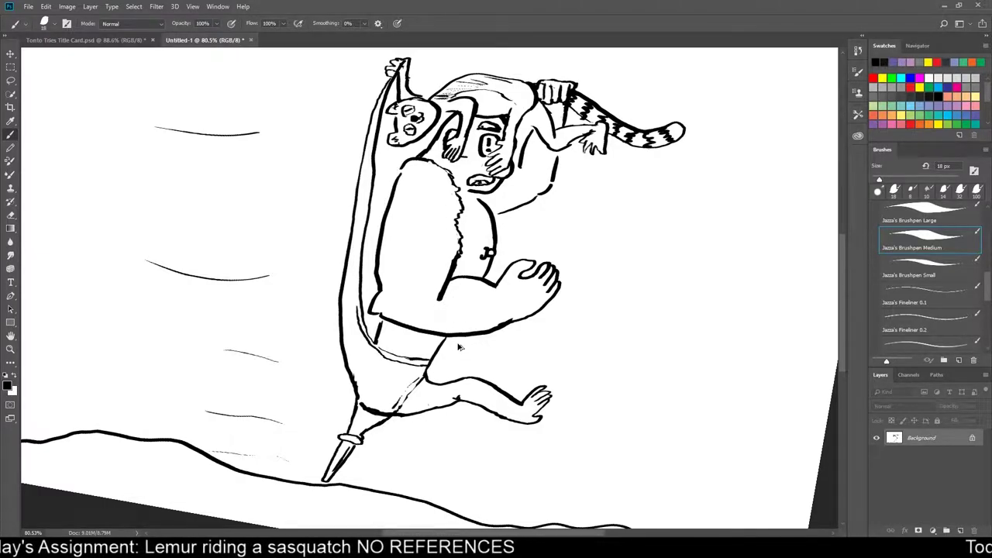
pyautogui.moveTo(457, 190); pyautogui.dragTo(453, 256)
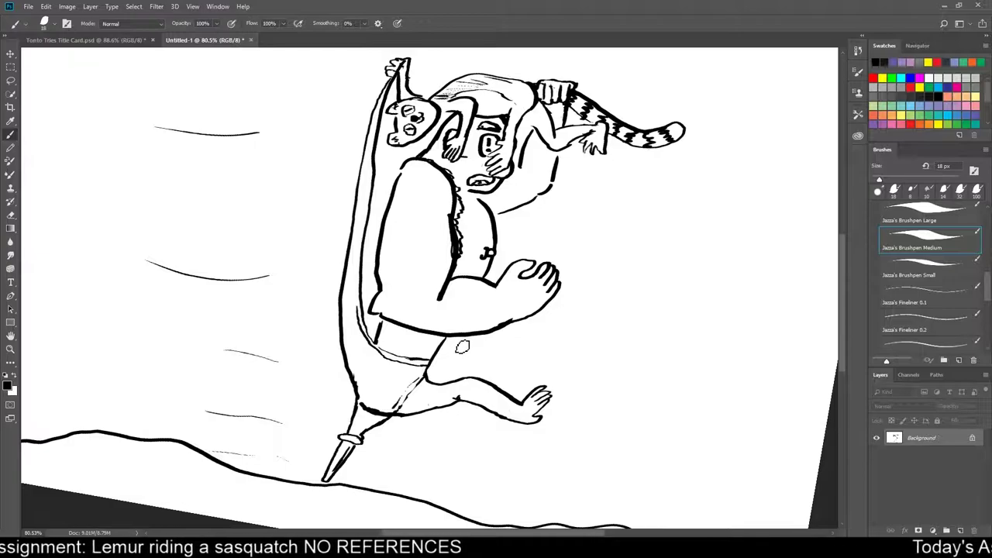
pyautogui.hotkey('ctrl', 'z')
pyautogui.hotkey('ctrl', 'z')
pyautogui.hotkey('ctrl', 'shift', 'z')
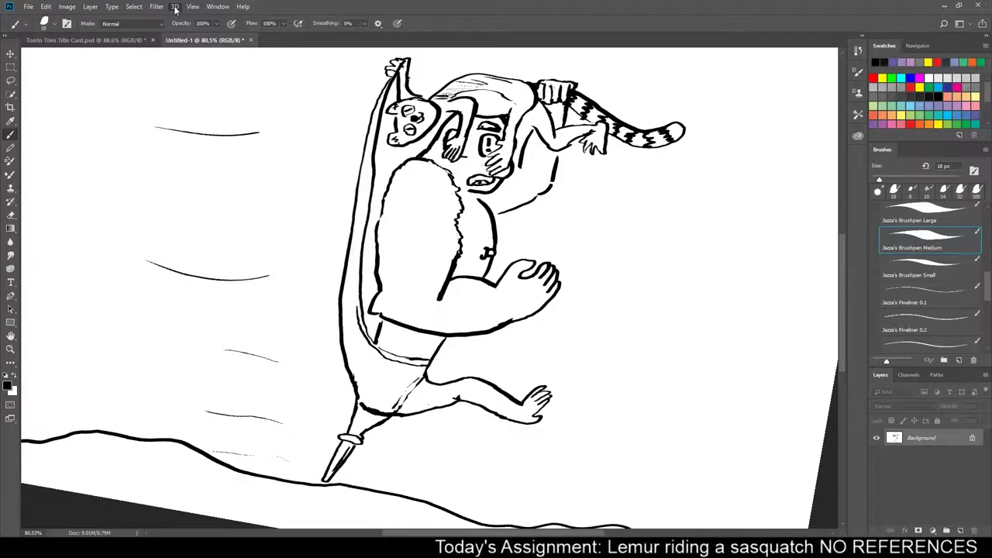
# - Examine the whole composition of lemur, sasquatch, speed lines and ground, both from a distance and close up
pyautogui.click(11, 55)
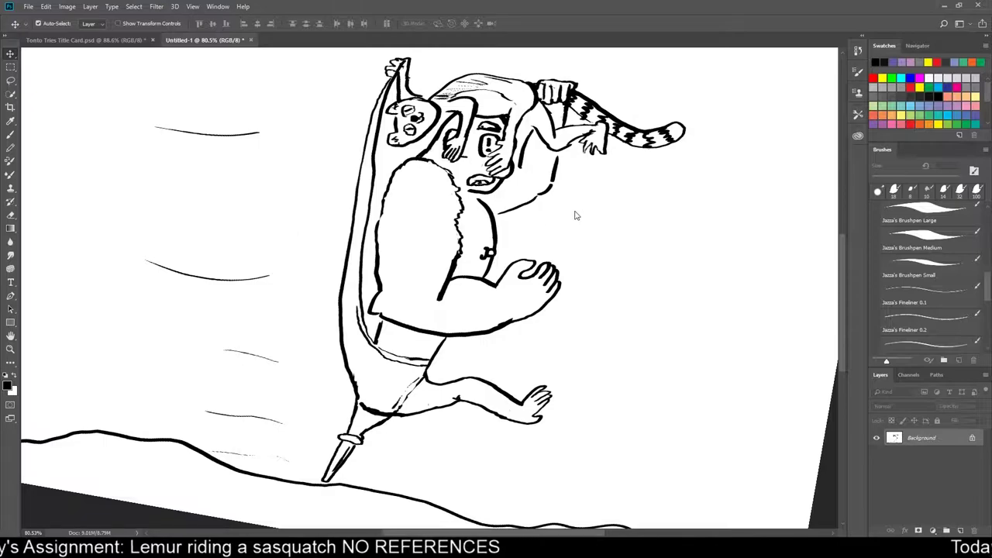
pyautogui.scroll(-3, 578, 233)
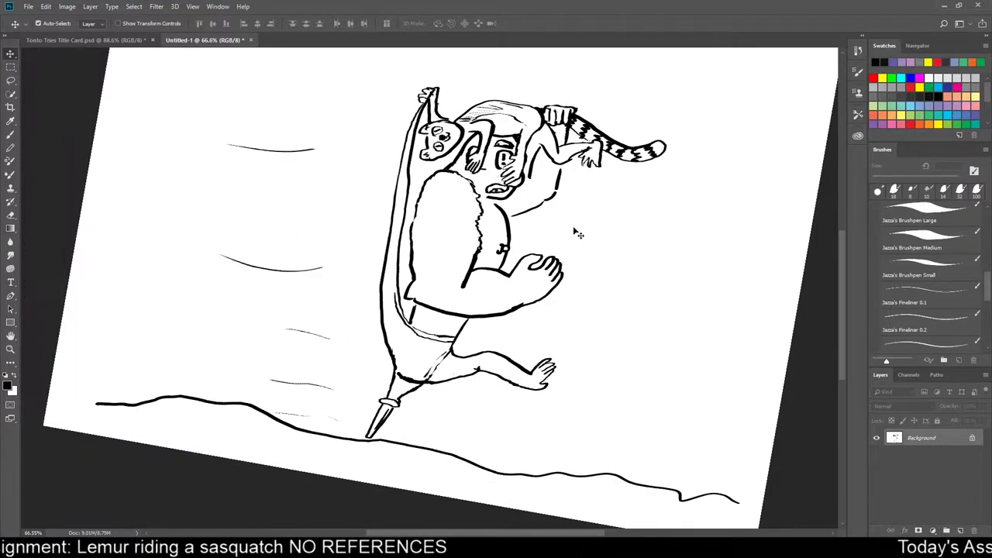
pyautogui.scroll(3, 578, 234)
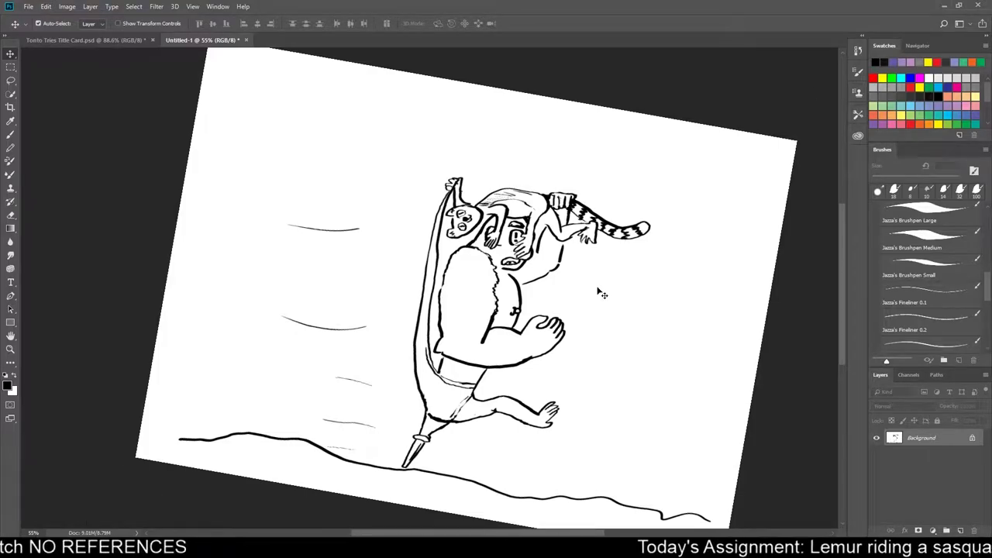
pyautogui.scroll(-2, 599, 290)
pyautogui.scroll(3, 599, 291)
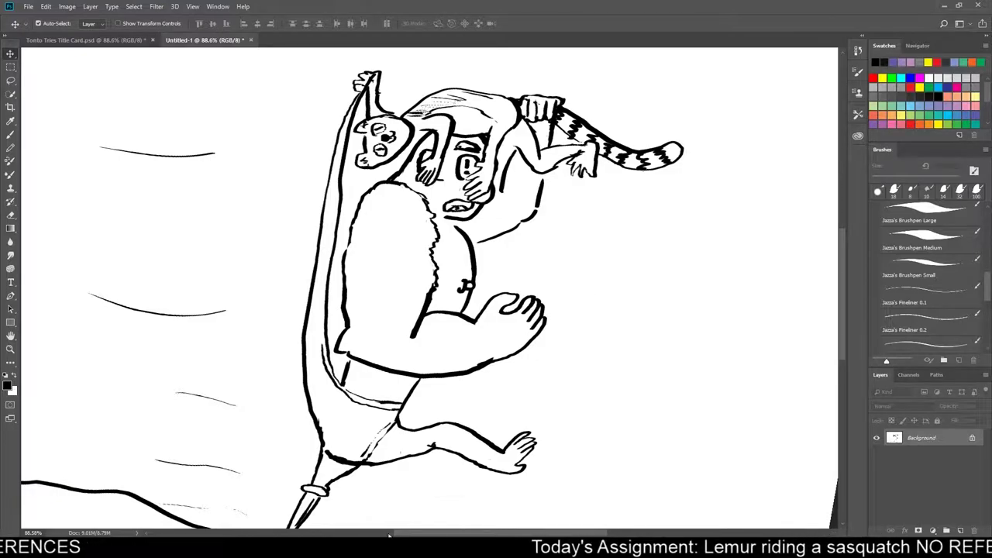
pyautogui.moveTo(433, 532)
pyautogui.mouseDown()
pyautogui.moveTo(404, 532)
pyautogui.moveTo(421, 532)
pyautogui.mouseUp()
pyautogui.scroll(-1, 454, 453)
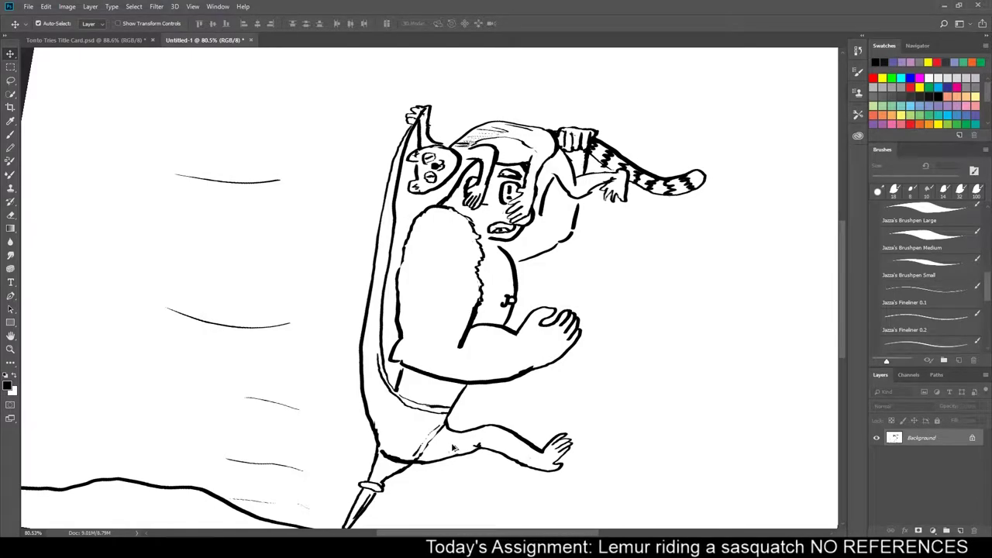
pyautogui.scroll(-1, 680, 308)
pyautogui.scroll(-1, 680, 309)
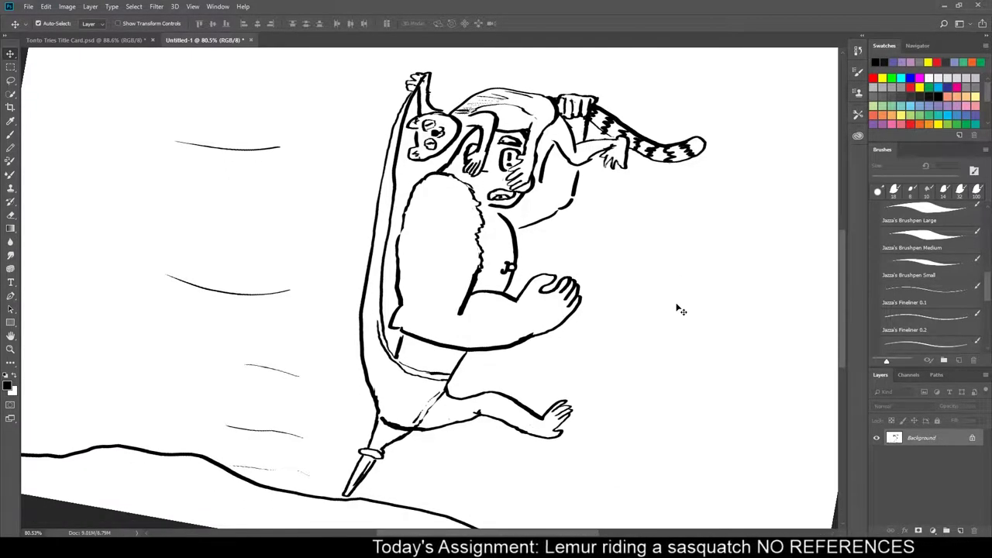
pyautogui.scroll(-1, 678, 309)
pyautogui.scroll(1, 680, 309)
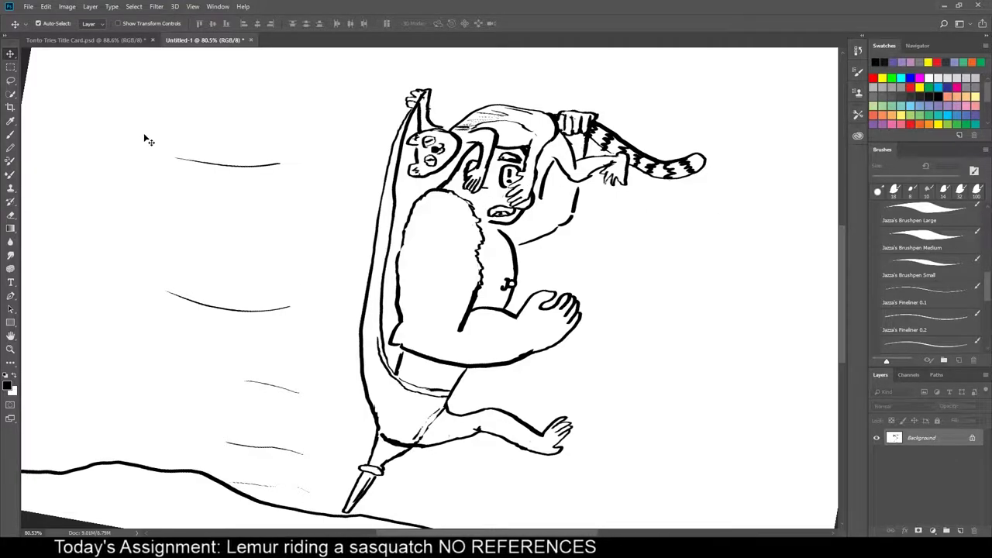
# - Redraw the top edge of the sasquatch's raised thigh as a thinner, rougher fur line and erase the old thick outline
pyautogui.press('e')
pyautogui.press('b')
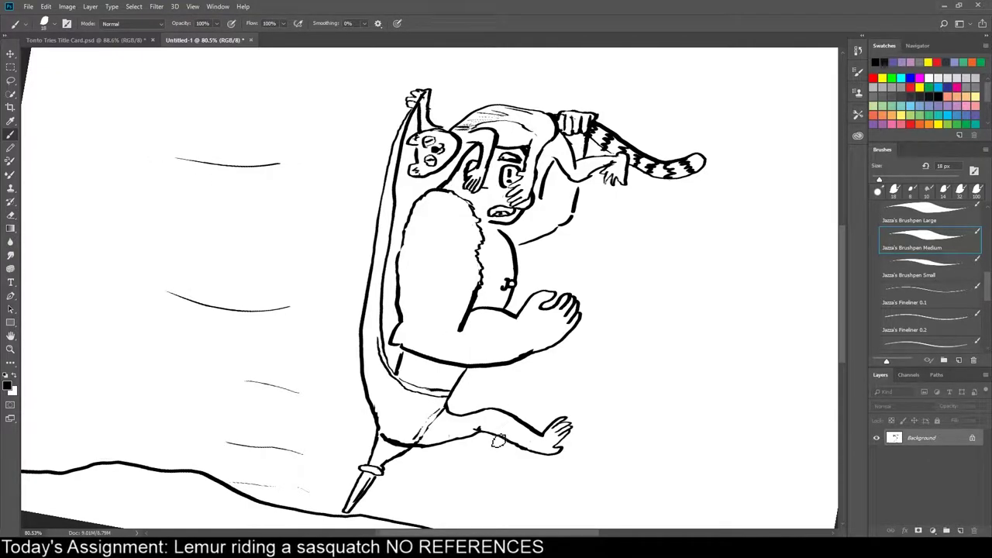
pyautogui.moveTo(451, 413); pyautogui.dragTo(494, 411)
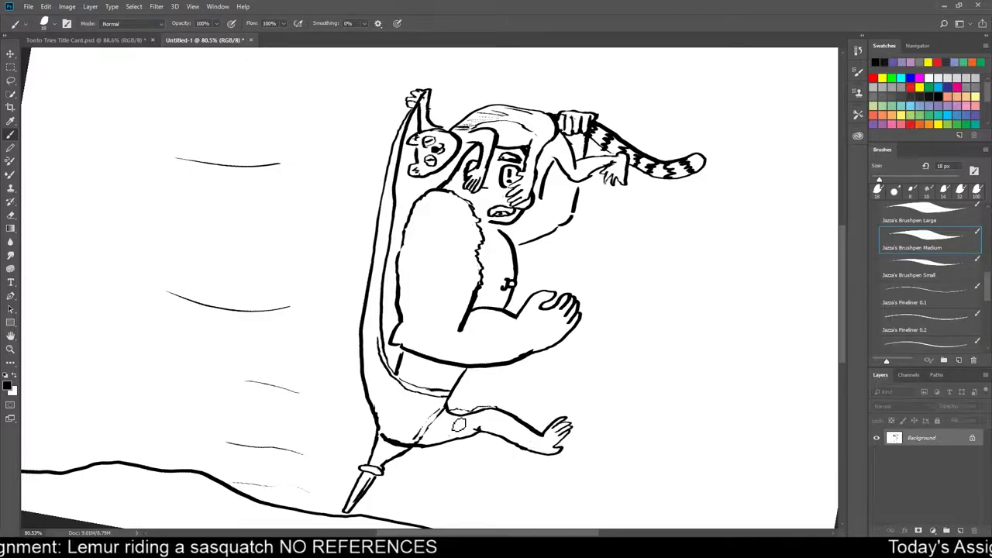
pyautogui.press('e')
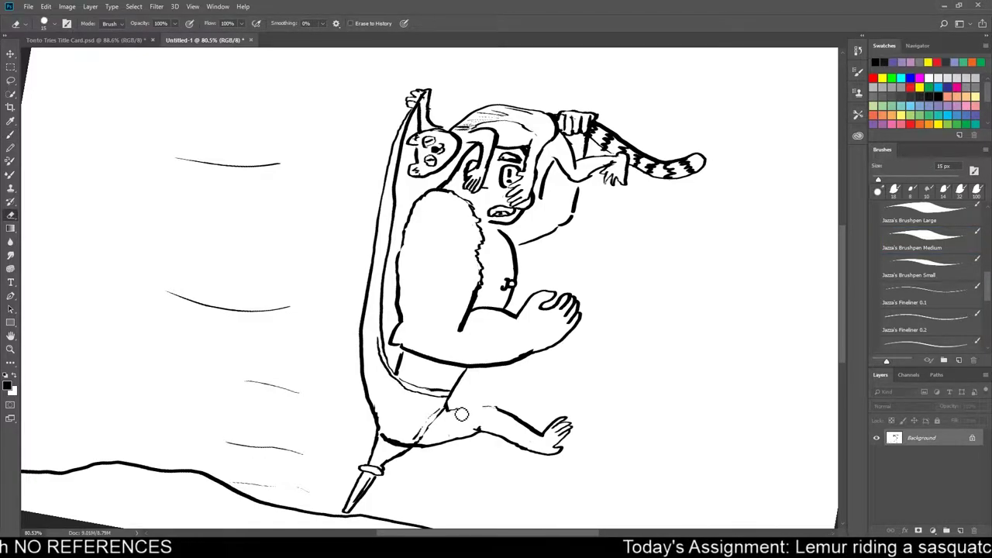
pyautogui.press('b')
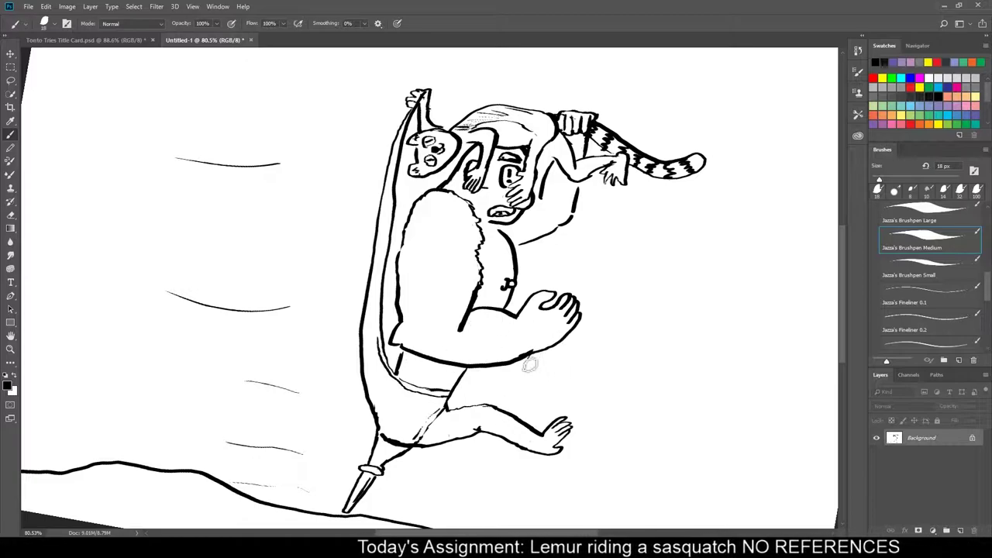
# - Replace the smooth underside of the sasquatch's bent forearm with a thin jagged fur line, erasing the old thick outline
pyautogui.moveTo(507, 375)
pyautogui.mouseDown()
pyautogui.moveTo(441, 373)
pyautogui.moveTo(407, 344)
pyautogui.moveTo(440, 365)
pyautogui.moveTo(476, 367)
pyautogui.moveTo(471, 375)
pyautogui.moveTo(530, 360)
pyautogui.mouseUp()
pyautogui.press('e')
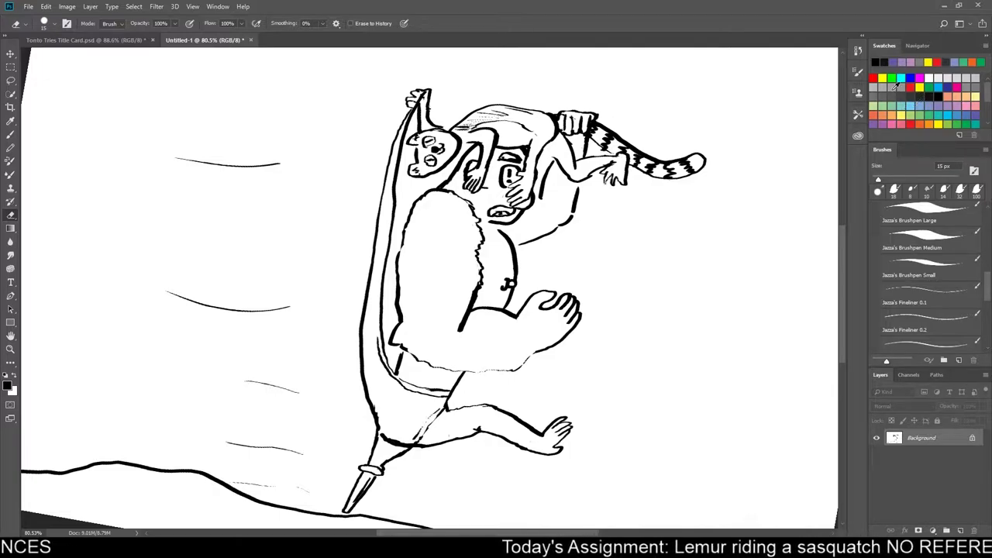
# - Colour the lemur's back, tail stripes, face, lower arms and legs with lavender brush strokes
pyautogui.click(941, 99)
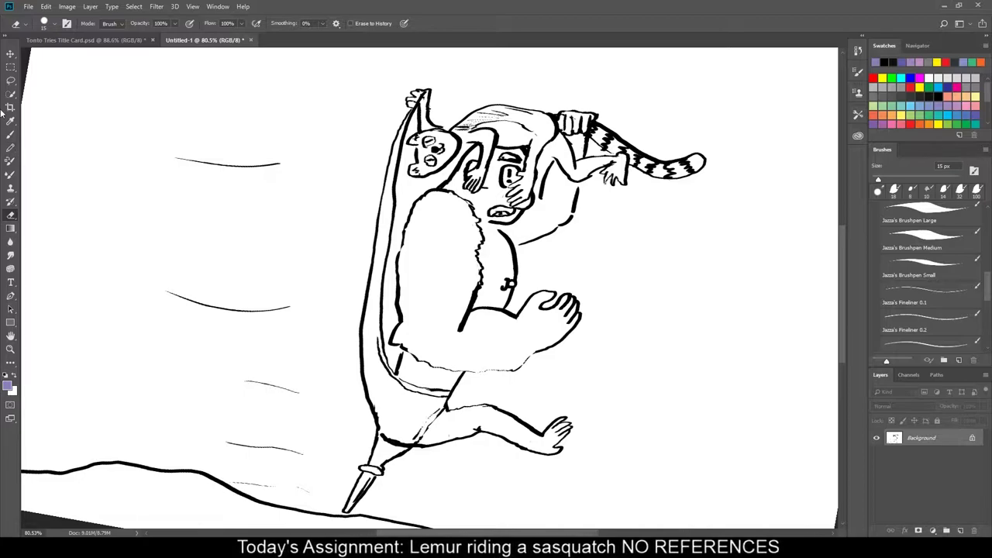
pyautogui.press('b')
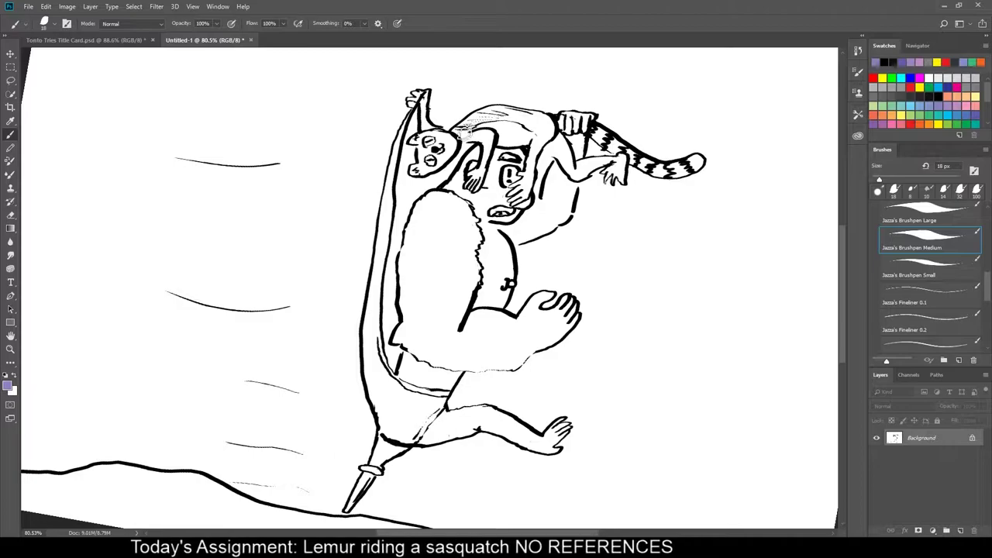
pyautogui.moveTo(463, 132)
pyautogui.mouseDown()
pyautogui.moveTo(500, 113)
pyautogui.moveTo(531, 116)
pyautogui.moveTo(543, 131)
pyautogui.moveTo(535, 125)
pyautogui.moveTo(545, 118)
pyautogui.moveTo(546, 130)
pyautogui.moveTo(535, 116)
pyautogui.moveTo(546, 128)
pyautogui.moveTo(476, 116)
pyautogui.moveTo(535, 123)
pyautogui.mouseUp()
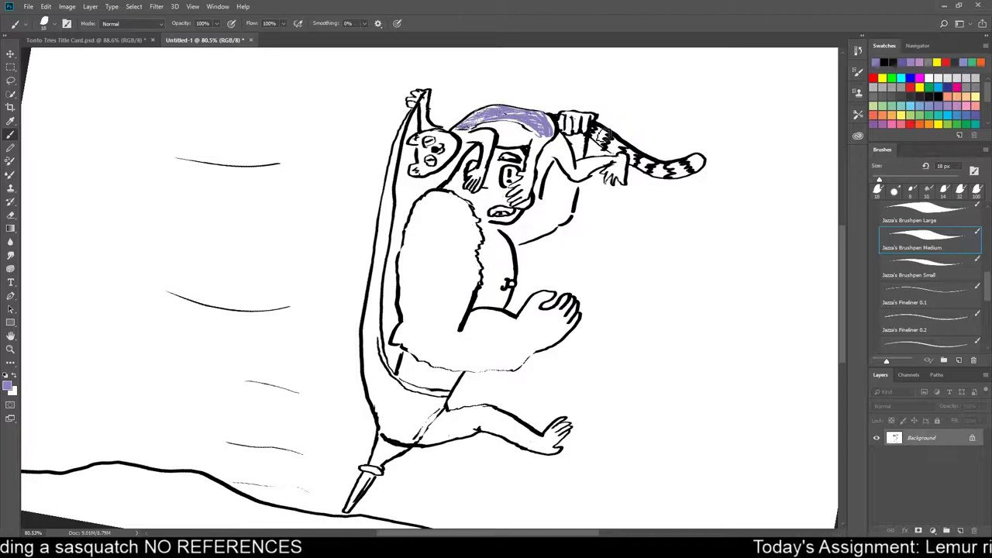
pyautogui.moveTo(601, 137)
pyautogui.mouseDown()
pyautogui.moveTo(612, 159)
pyautogui.moveTo(634, 151)
pyautogui.moveTo(662, 182)
pyautogui.moveTo(698, 163)
pyautogui.mouseUp()
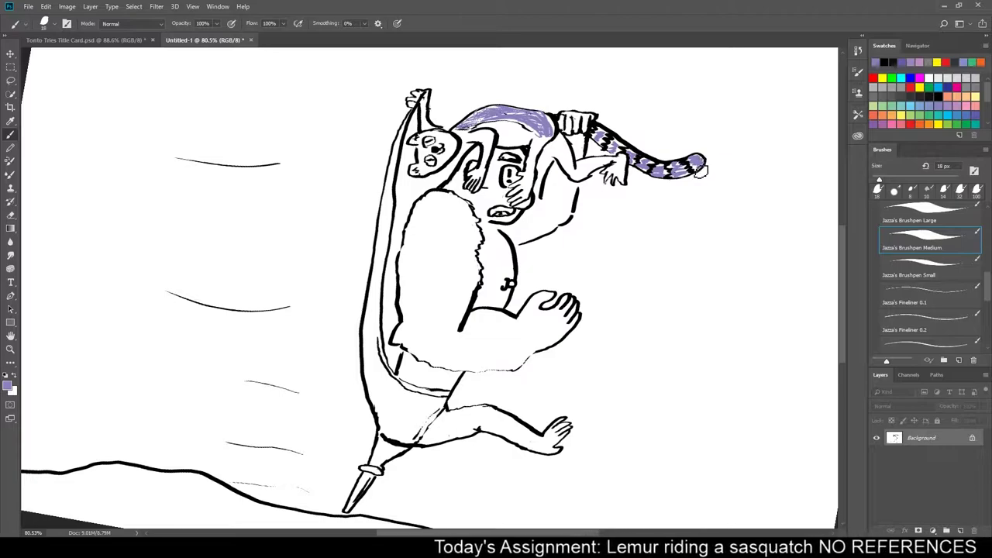
pyautogui.moveTo(447, 138)
pyautogui.mouseDown()
pyautogui.moveTo(460, 148)
pyautogui.moveTo(438, 167)
pyautogui.moveTo(425, 165)
pyautogui.moveTo(425, 141)
pyautogui.moveTo(448, 145)
pyautogui.moveTo(430, 140)
pyautogui.mouseUp()
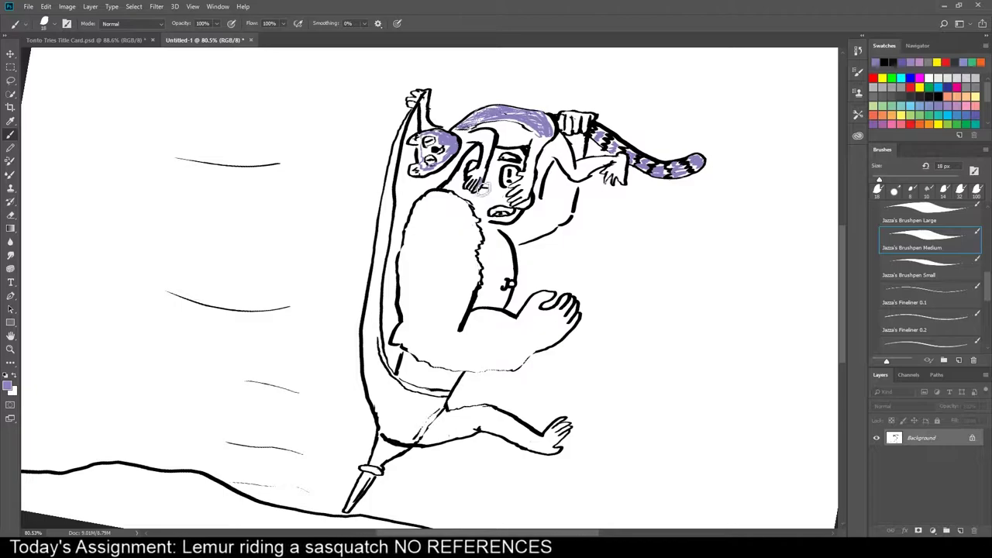
pyautogui.moveTo(474, 185)
pyautogui.mouseDown()
pyautogui.moveTo(485, 151)
pyautogui.moveTo(490, 159)
pyautogui.moveTo(479, 167)
pyautogui.moveTo(469, 139)
pyautogui.mouseUp()
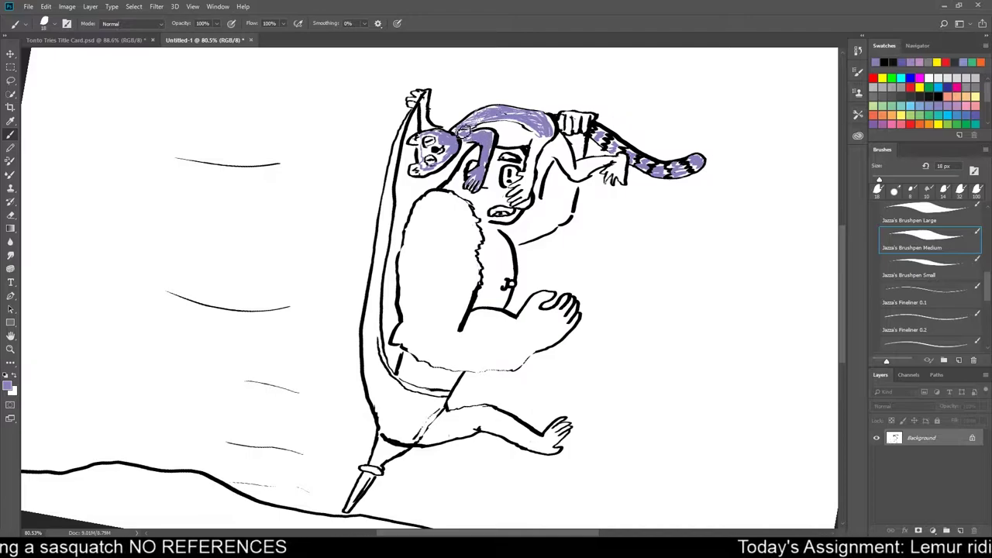
pyautogui.moveTo(518, 198)
pyautogui.mouseDown()
pyautogui.moveTo(529, 177)
pyautogui.moveTo(530, 198)
pyautogui.moveTo(532, 158)
pyautogui.moveTo(547, 138)
pyautogui.moveTo(547, 161)
pyautogui.moveTo(557, 144)
pyautogui.moveTo(566, 159)
pyautogui.moveTo(575, 146)
pyautogui.moveTo(579, 181)
pyautogui.moveTo(632, 172)
pyautogui.mouseUp()
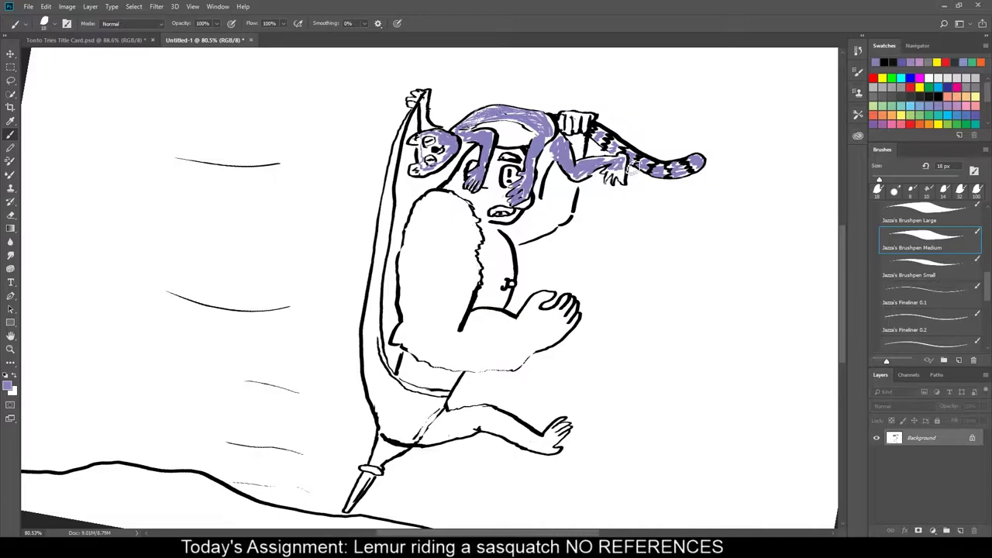
# - Colour the lemur's eyes red and the sasquatch's nipple pink
pyautogui.click(913, 124)
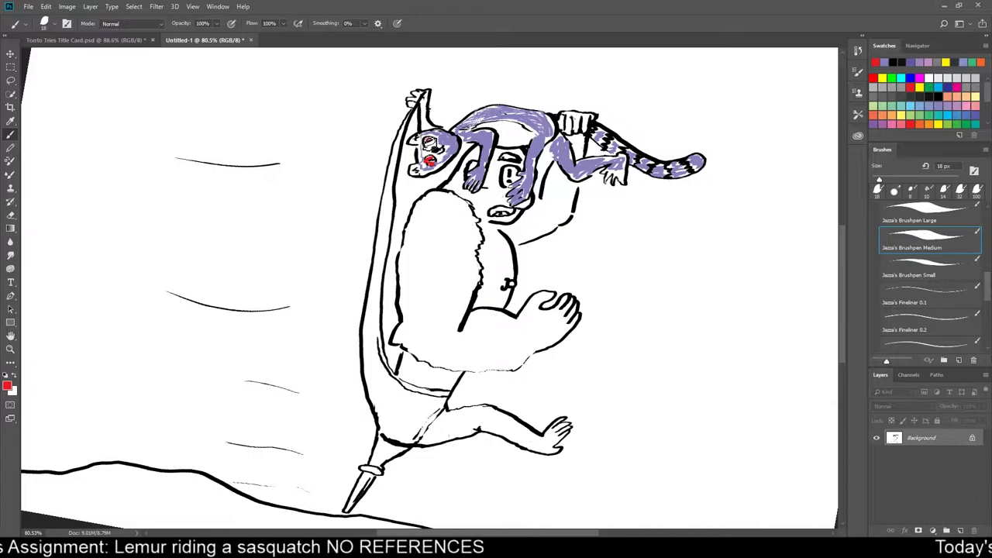
pyautogui.moveTo(428, 140)
pyautogui.mouseDown()
pyautogui.moveTo(417, 162)
pyautogui.moveTo(433, 150)
pyautogui.mouseUp()
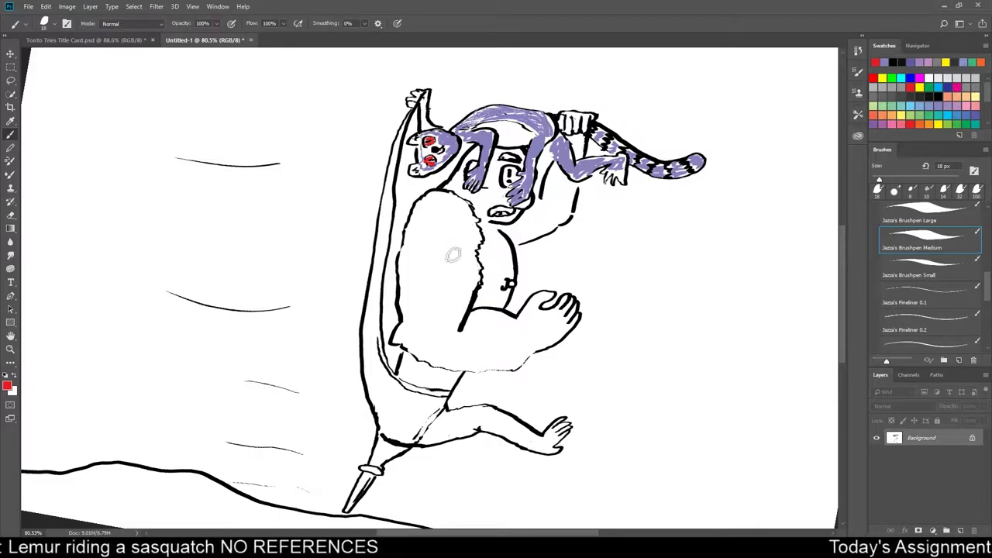
pyautogui.click(893, 123)
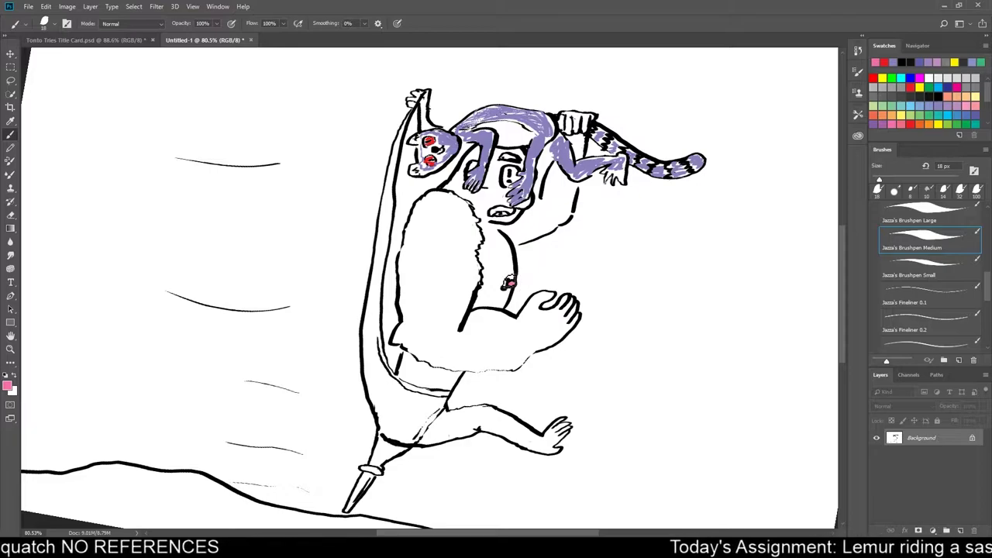
# - Fill the pointed tip below the sasquatch's body with salmon and shade the outer edge of its lower body in the same colour
pyautogui.click(950, 94)
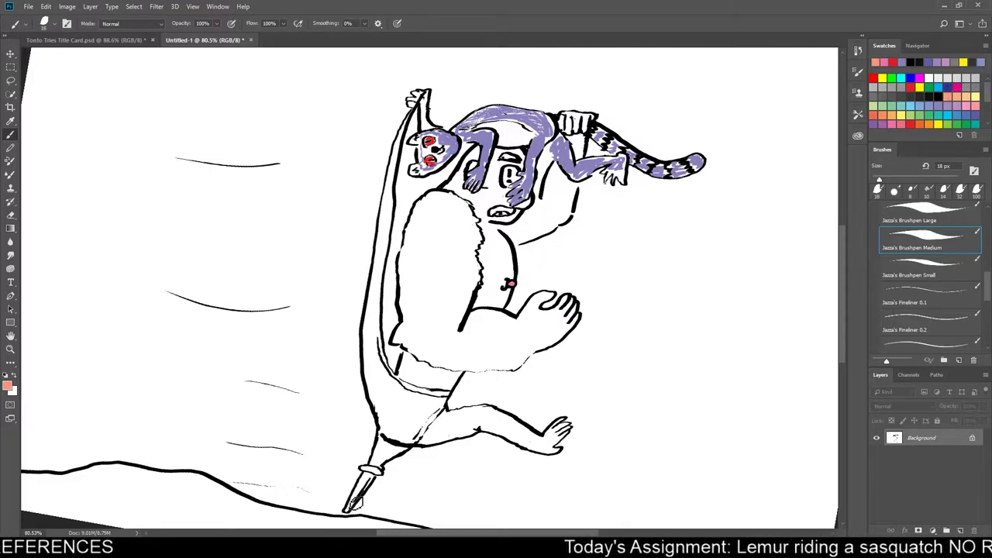
pyautogui.moveTo(369, 482); pyautogui.dragTo(357, 503)
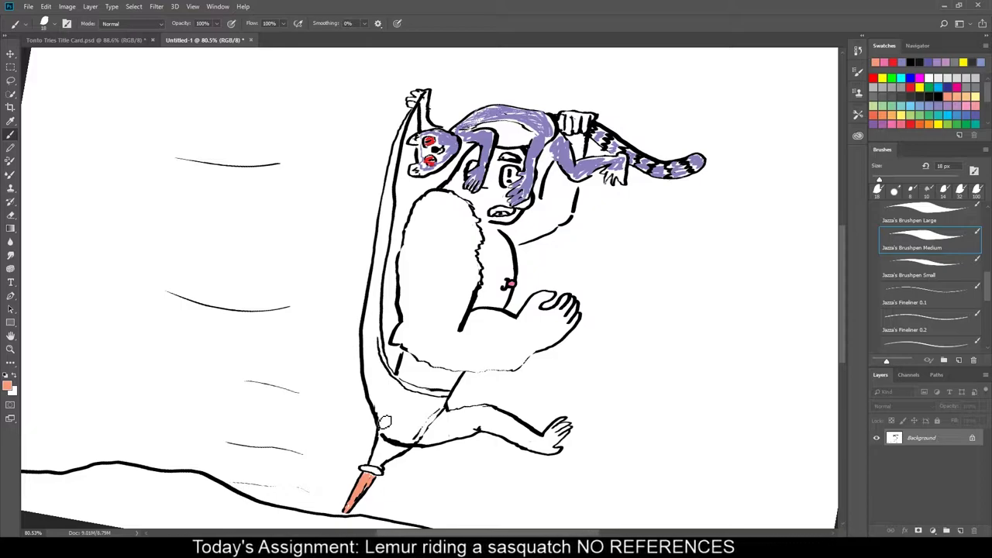
pyautogui.moveTo(385, 433)
pyautogui.mouseDown()
pyautogui.moveTo(370, 378)
pyautogui.moveTo(387, 433)
pyautogui.moveTo(364, 322)
pyautogui.moveTo(358, 388)
pyautogui.mouseUp()
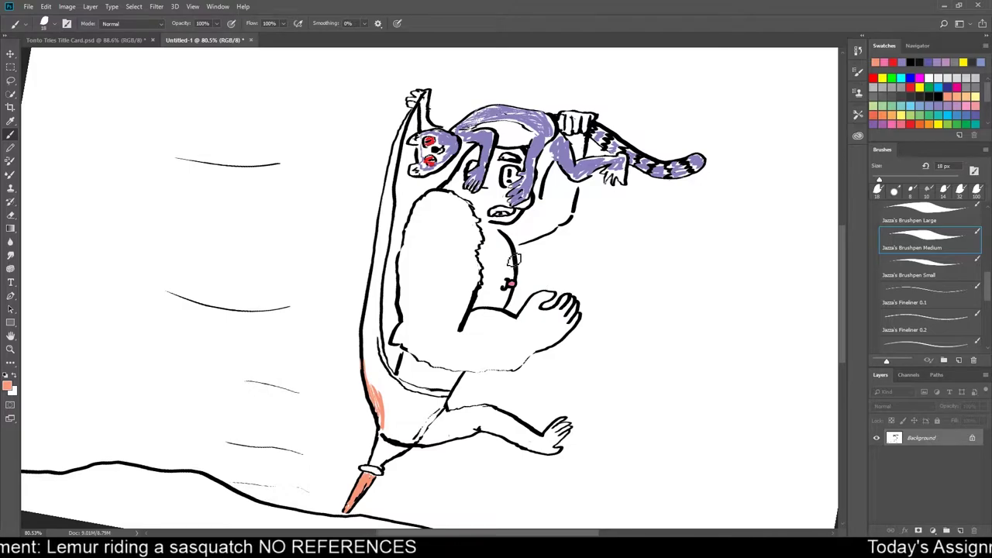
# - Colour the inside of the sasquatch's mouth pink and its eyebrow salmon
pyautogui.click(892, 121)
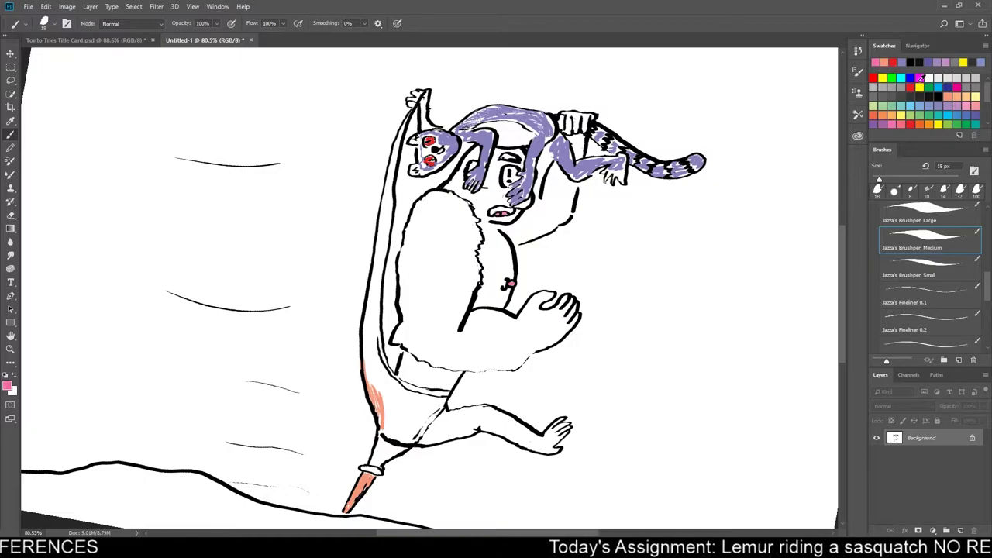
pyautogui.click(885, 63)
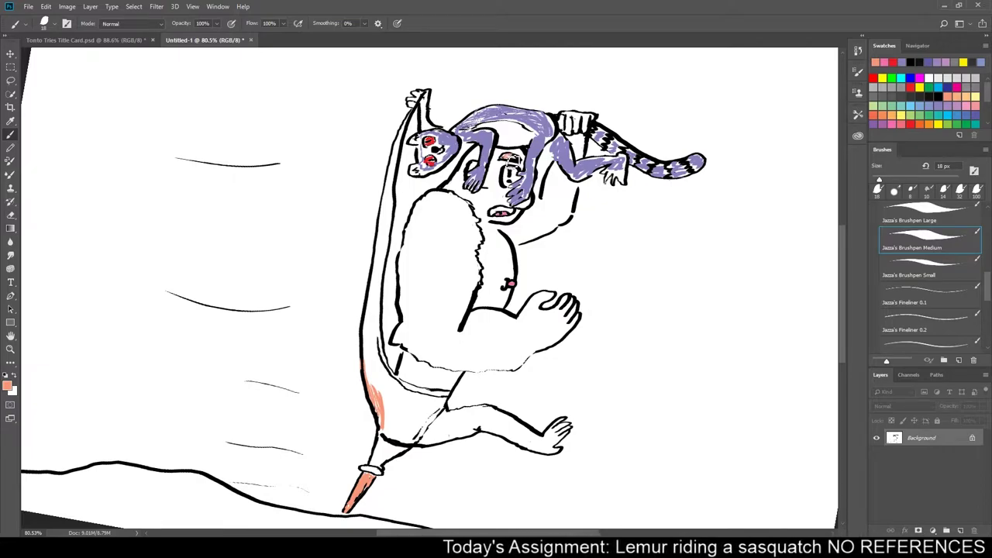
pyautogui.moveTo(508, 161); pyautogui.dragTo(513, 157)
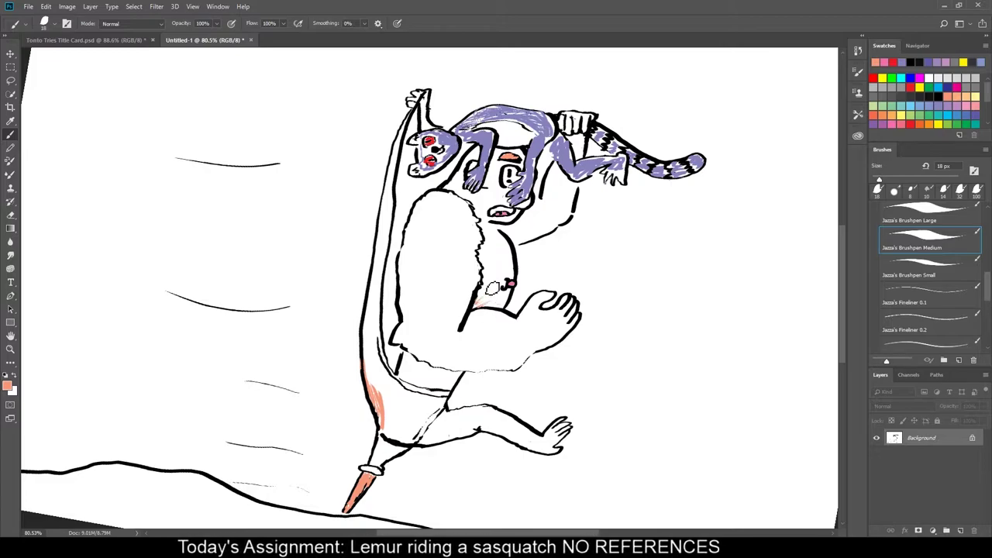
# - Shade the sasquatch's chest, the top of its bent forearm and the outer edge of its upper arm with salmon strokes
pyautogui.moveTo(494, 263); pyautogui.dragTo(503, 245)
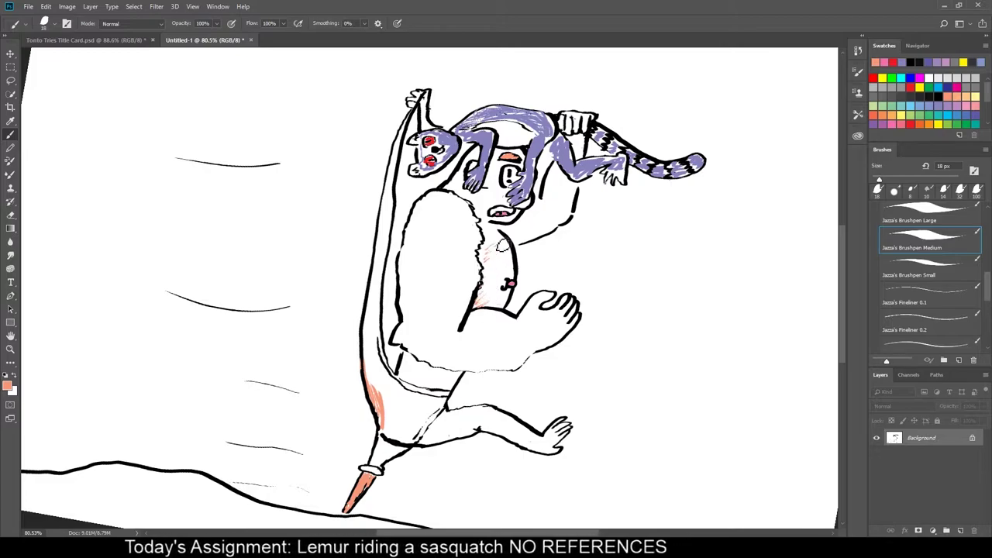
pyautogui.moveTo(490, 329)
pyautogui.mouseDown()
pyautogui.moveTo(512, 322)
pyautogui.moveTo(474, 319)
pyautogui.moveTo(508, 314)
pyautogui.moveTo(491, 324)
pyautogui.mouseUp()
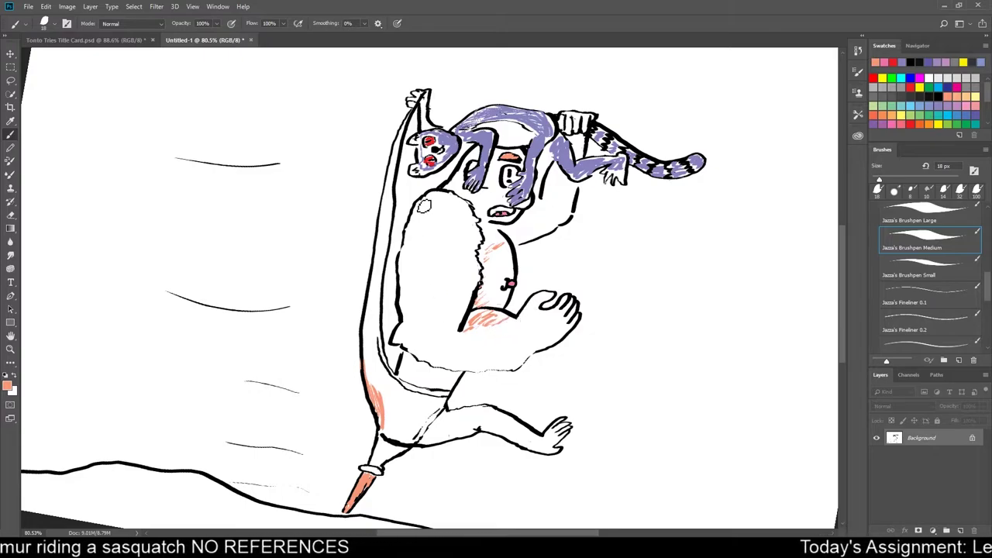
pyautogui.moveTo(433, 203); pyautogui.dragTo(407, 242)
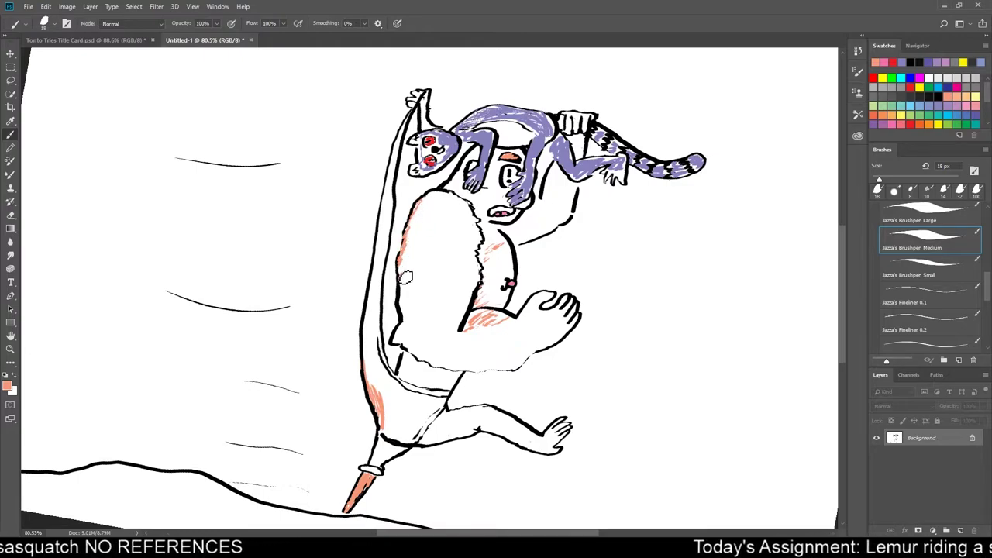
pyautogui.moveTo(407, 276); pyautogui.dragTo(405, 349)
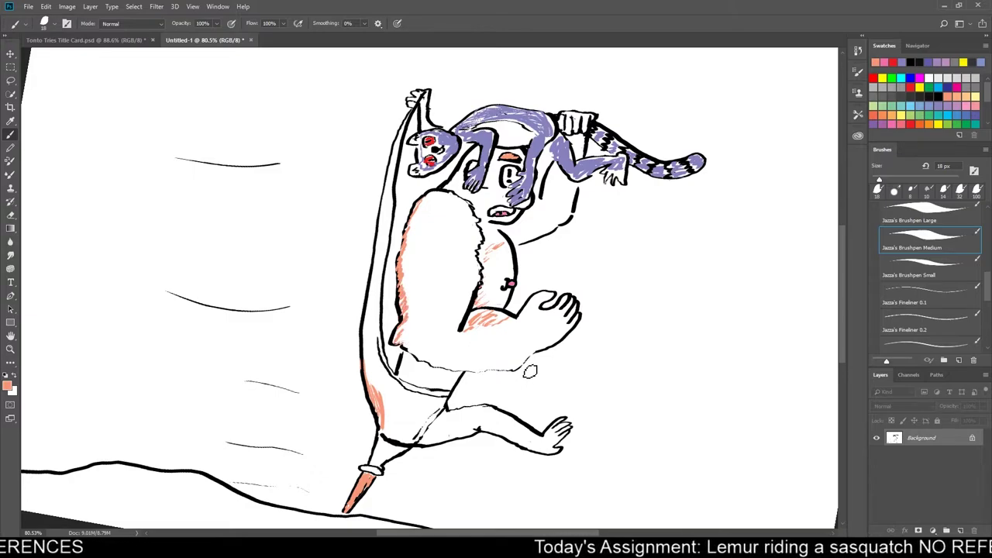
# - Add salmon shading along the underside of the sasquatch's forearm, on its hand, and along the upper edge of its outstretched leg and foot
pyautogui.moveTo(517, 373); pyautogui.dragTo(420, 368)
pyautogui.moveTo(512, 366)
pyautogui.mouseDown()
pyautogui.moveTo(474, 367)
pyautogui.moveTo(423, 345)
pyautogui.mouseUp()
pyautogui.moveTo(534, 350); pyautogui.dragTo(498, 352)
pyautogui.moveTo(552, 321)
pyautogui.mouseDown()
pyautogui.moveTo(562, 338)
pyautogui.moveTo(529, 310)
pyautogui.moveTo(545, 301)
pyautogui.moveTo(525, 323)
pyautogui.mouseUp()
pyautogui.moveTo(449, 406)
pyautogui.mouseDown()
pyautogui.moveTo(494, 410)
pyautogui.moveTo(538, 442)
pyautogui.moveTo(570, 419)
pyautogui.moveTo(556, 433)
pyautogui.moveTo(574, 430)
pyautogui.moveTo(547, 454)
pyautogui.mouseUp()
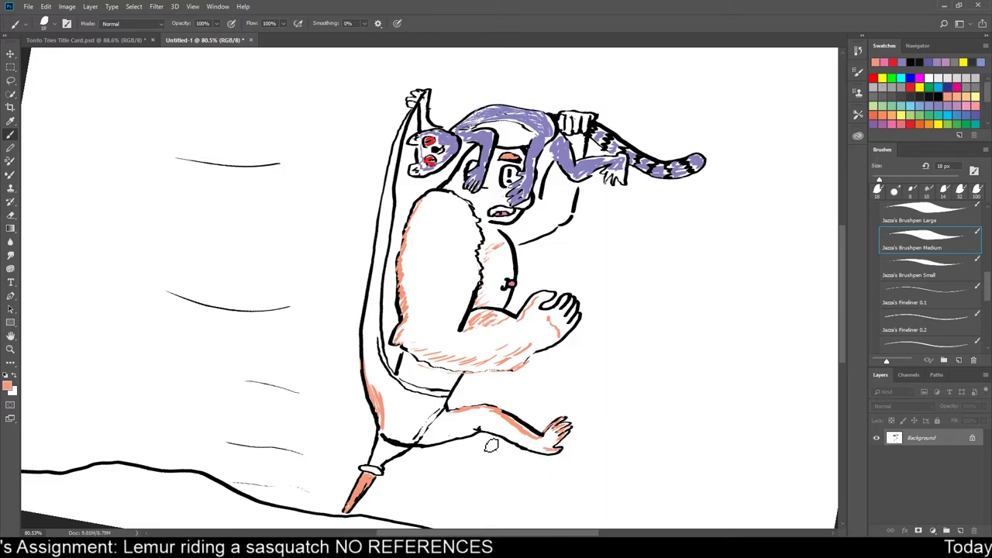